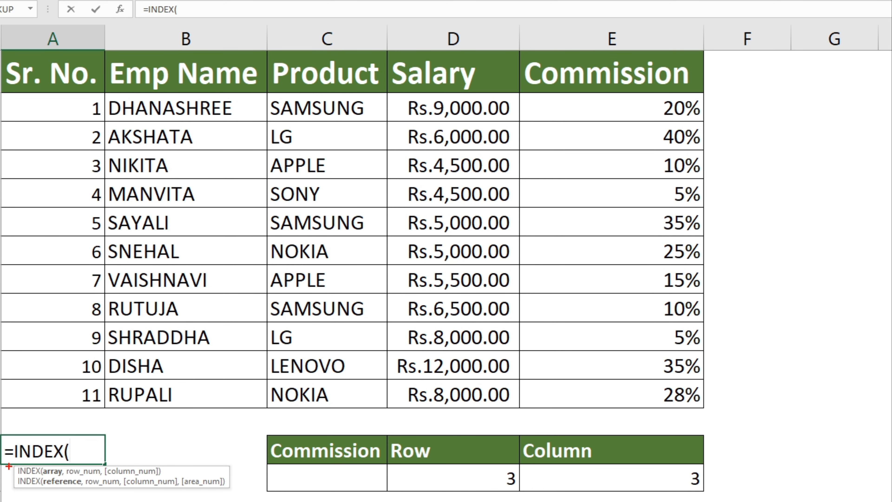
left_click_drag(9, 467, 70, 479)
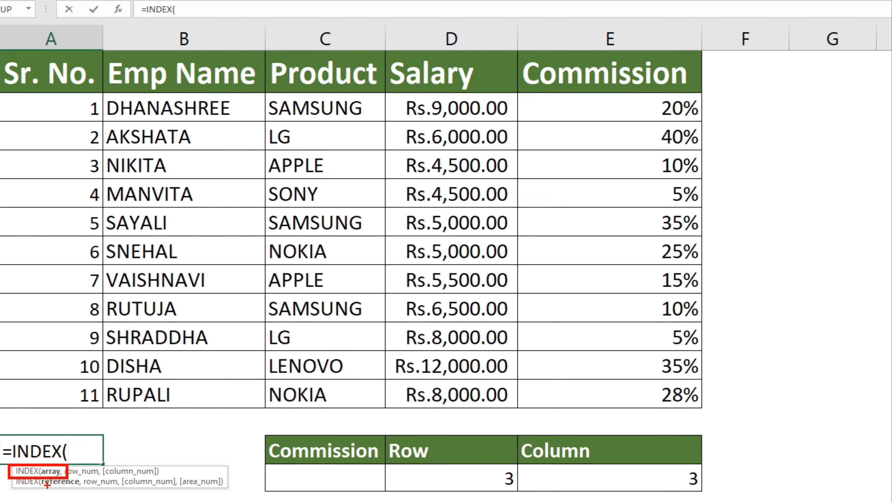
key("e")
mouse_move(12, 474)
left_mouse_down()
mouse_move(17, 492)
mouse_move(85, 495)
left_mouse_up()
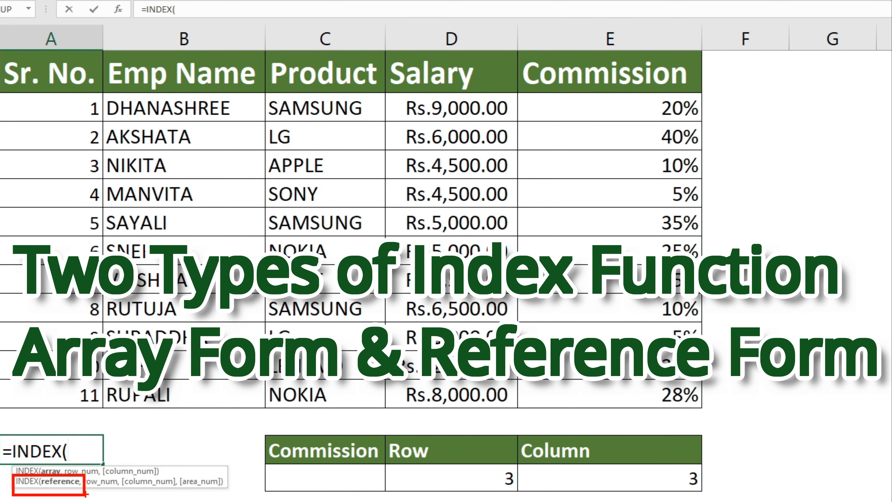
key("e")
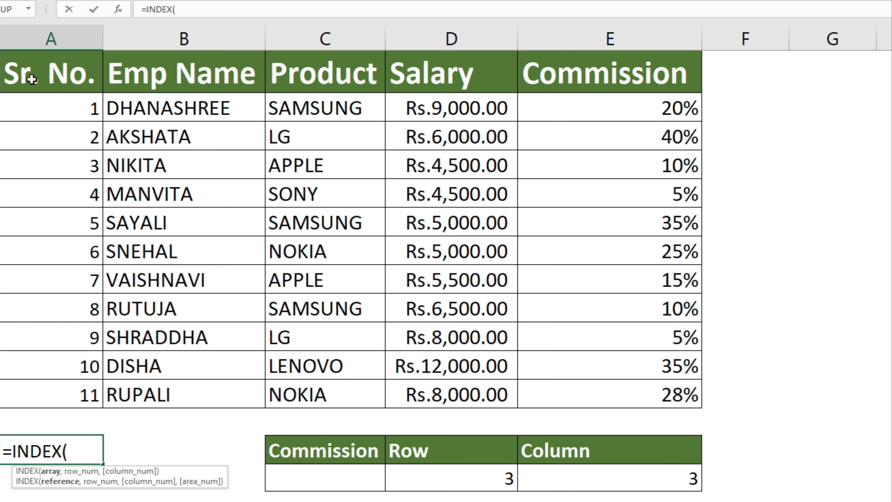
Complete the formula in A14 as =INDEX(A2:E12,5,4) to look up the fifth employee's salary.
left_click_drag(33, 77, 560, 387)
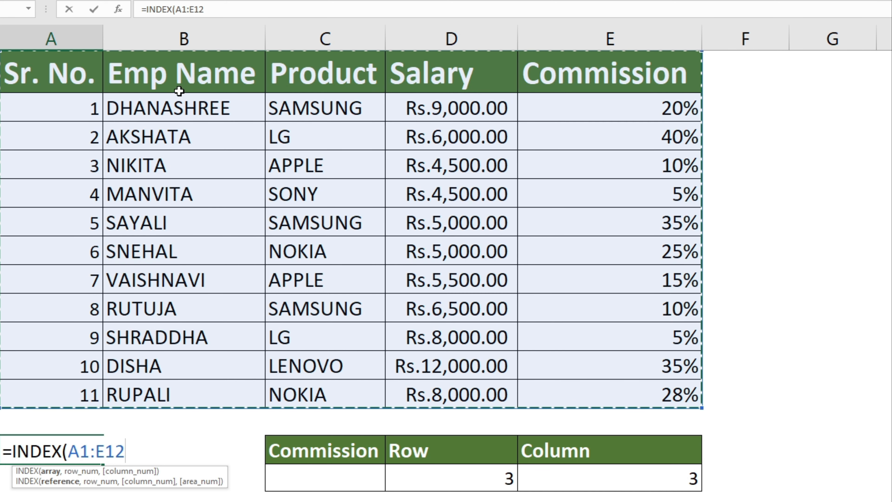
left_click_drag(75, 113, 600, 390)
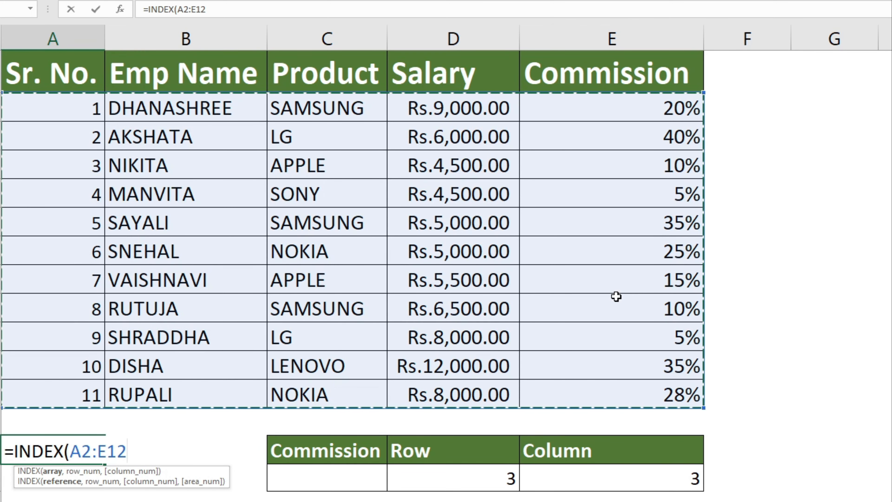
type(",")
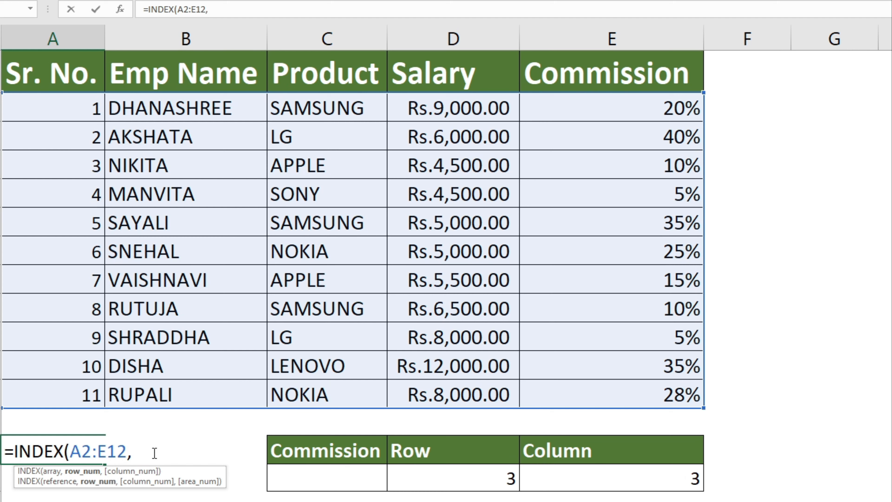
type("5,")
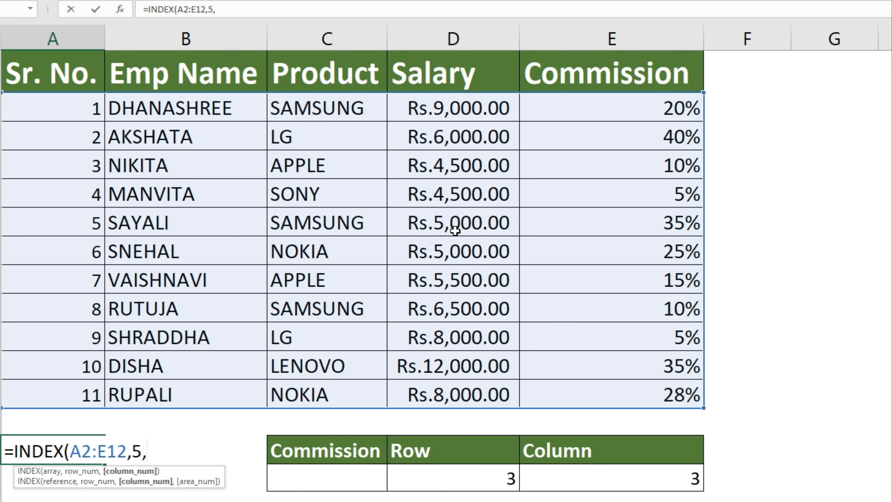
type("4)")
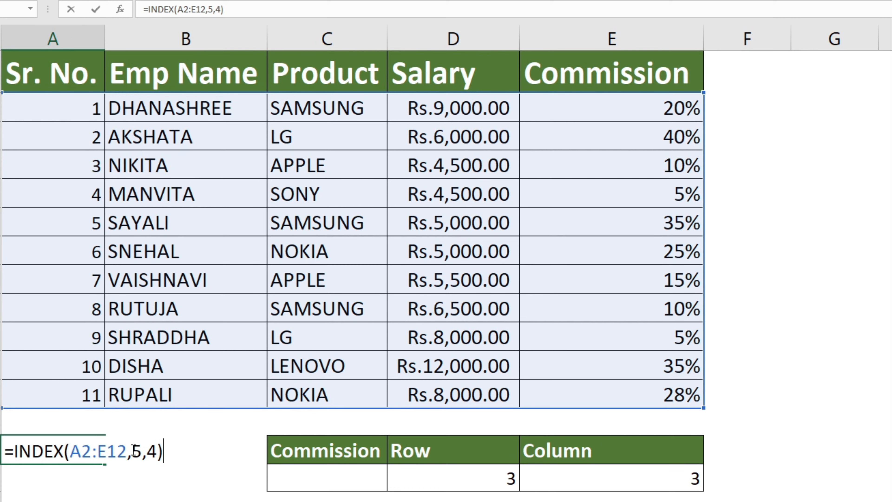
key("Return")
Change the column number of the INDEX formula in A14 to 5 so it looks up the commission.
left_click(75, 451)
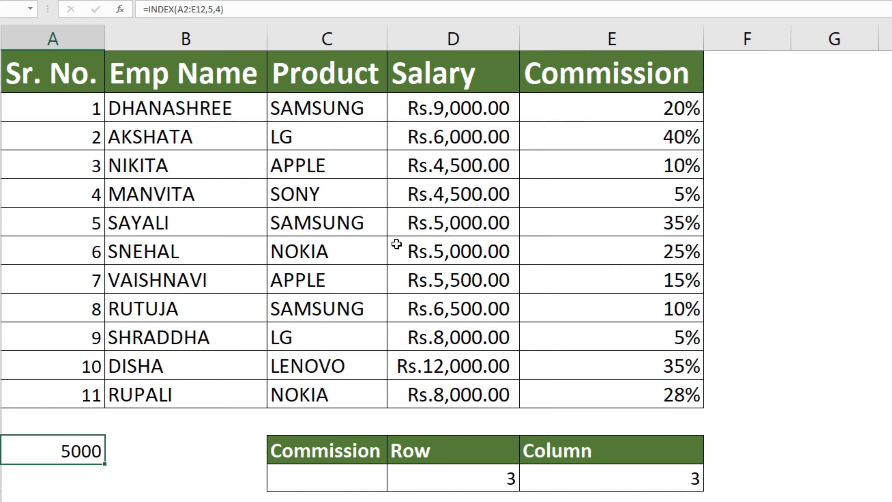
double_click(88, 454)
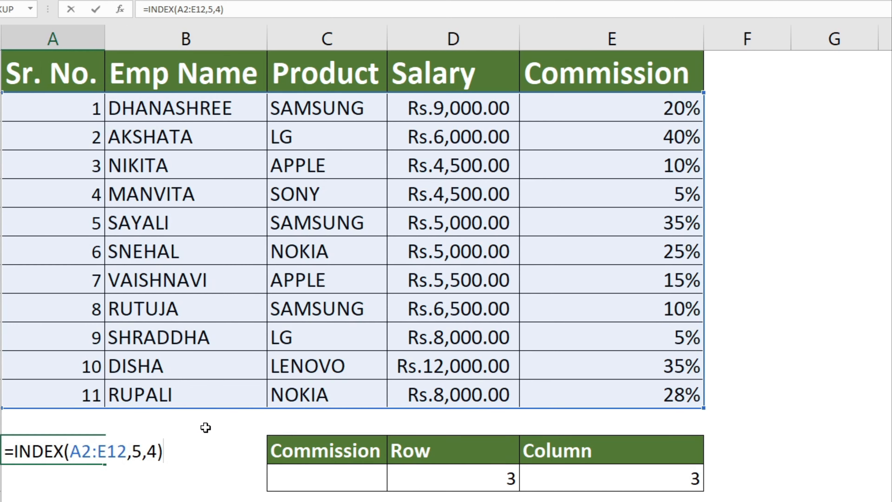
double_click(155, 451)
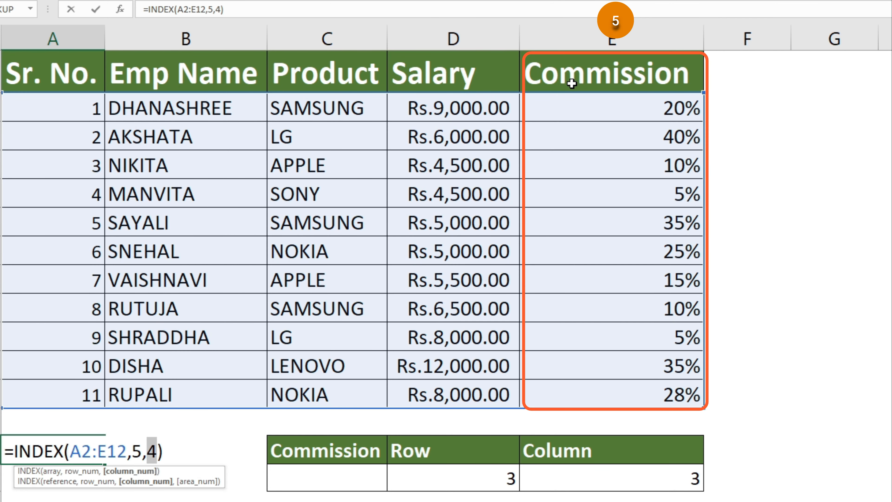
type("5")
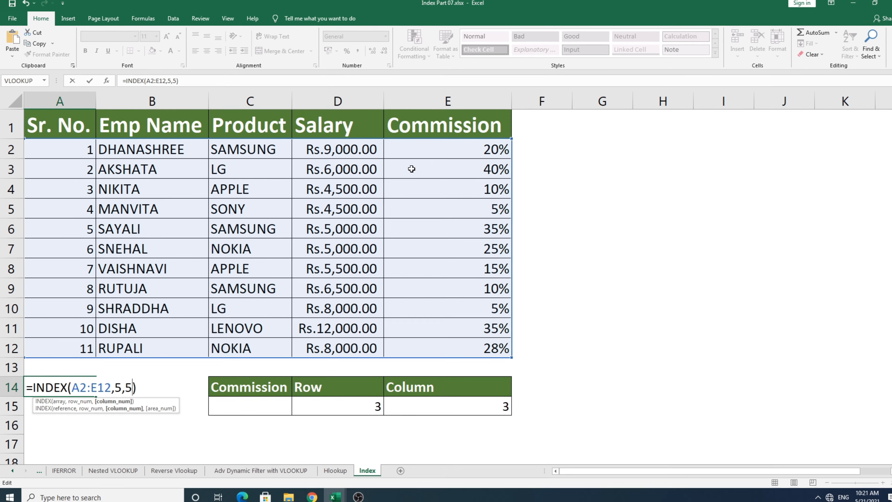
key("Return")
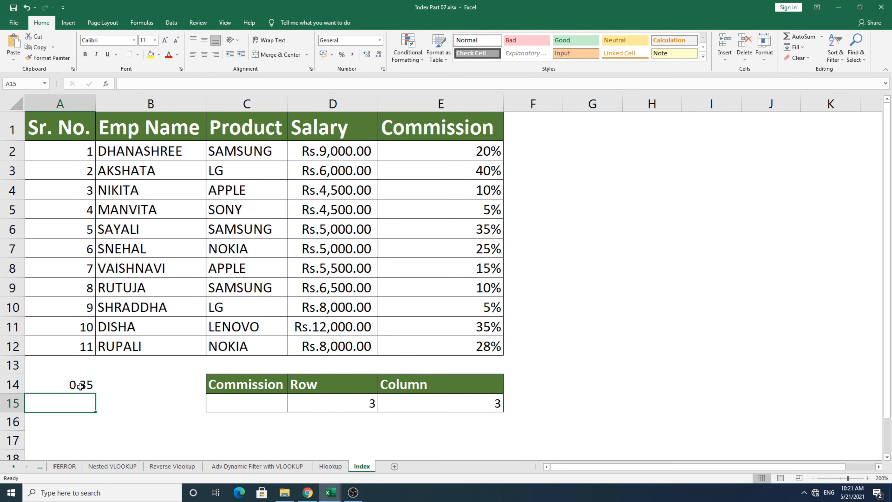
Format the INDEX result in A14 as a percentage.
left_click(70, 389)
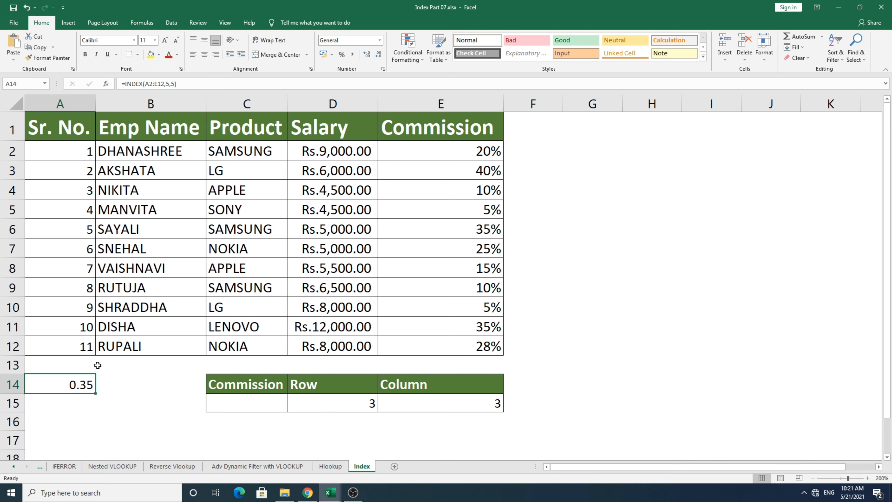
left_click(343, 55)
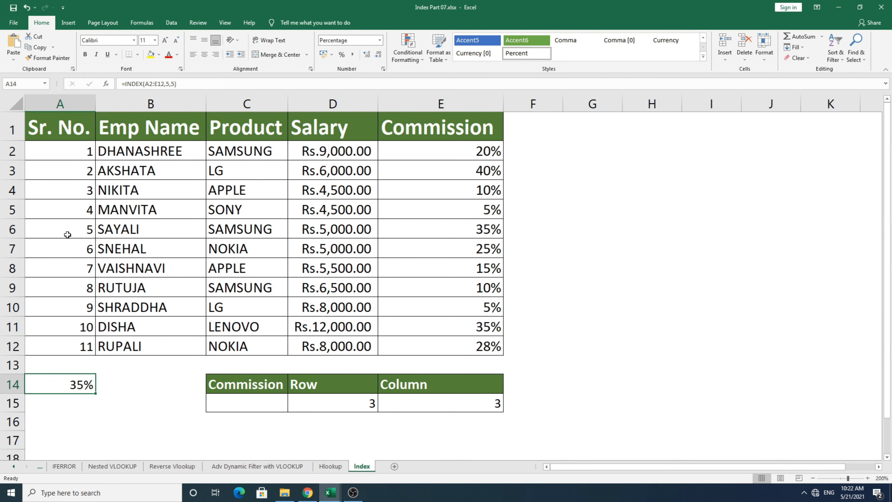
left_click_drag(68, 235, 469, 233)
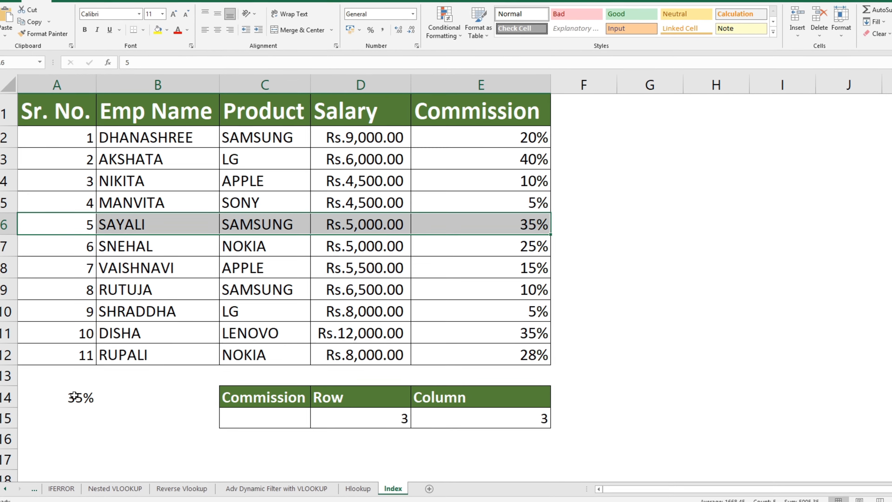
left_click(73, 396)
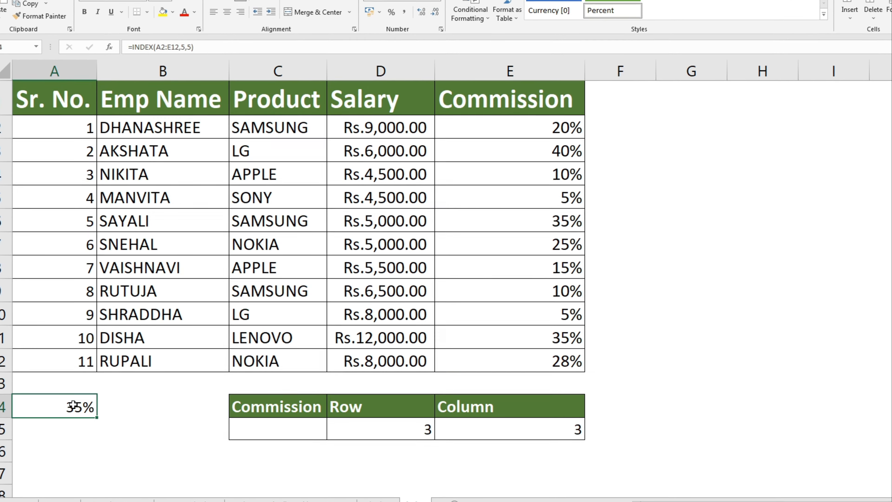
left_click(294, 431)
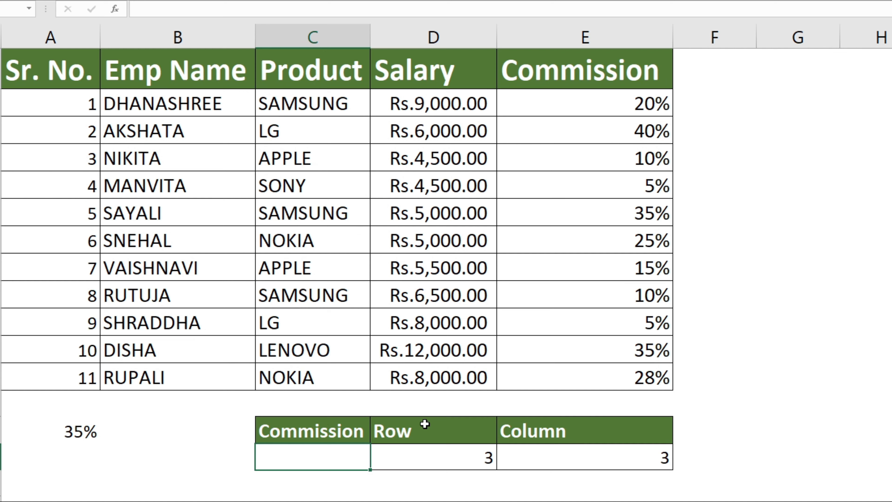
left_click(430, 469)
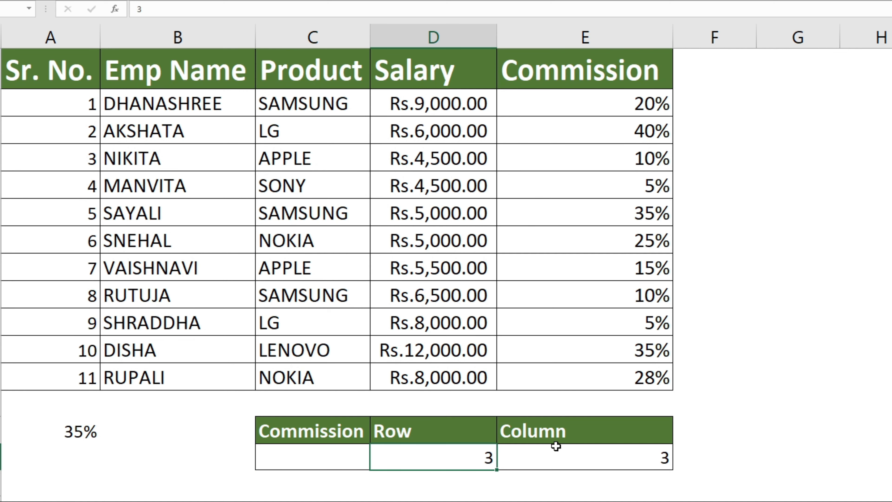
left_click(527, 457)
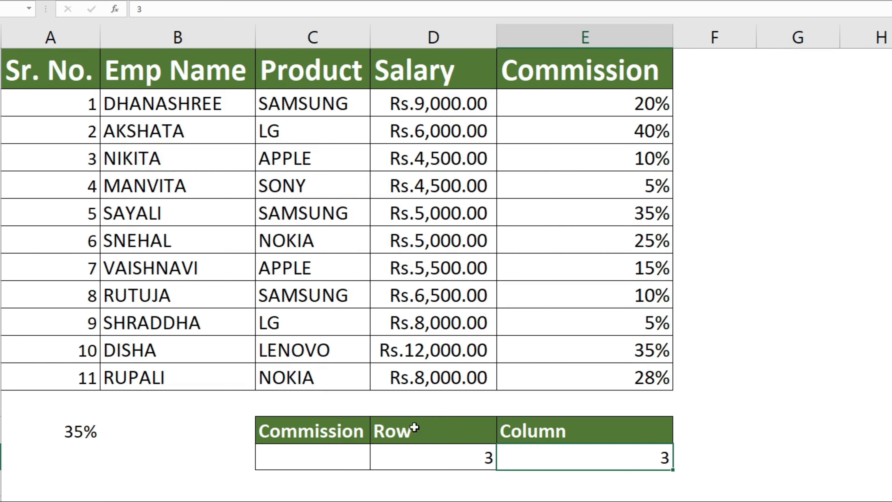
Enter =INDEX(A2:E12,D15,E15) in C15, taking the row and column numbers from the Row and Column cells.
left_click(319, 456)
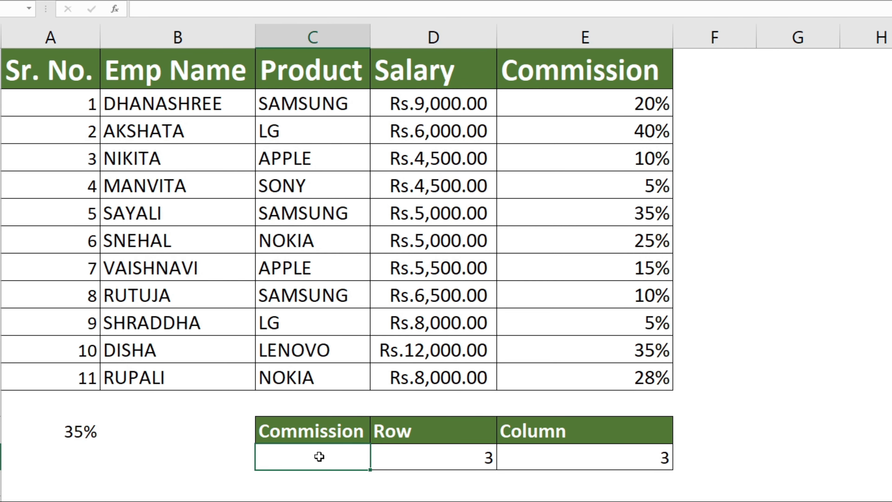
type("=index")
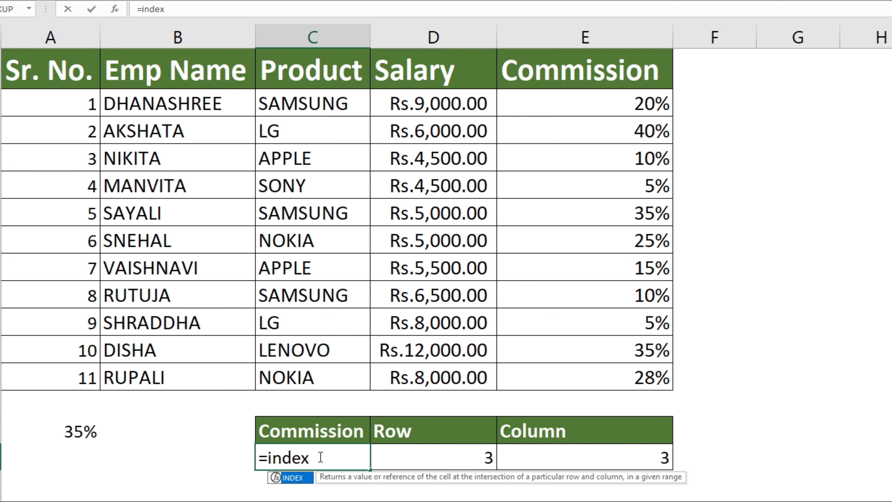
key("Tab")
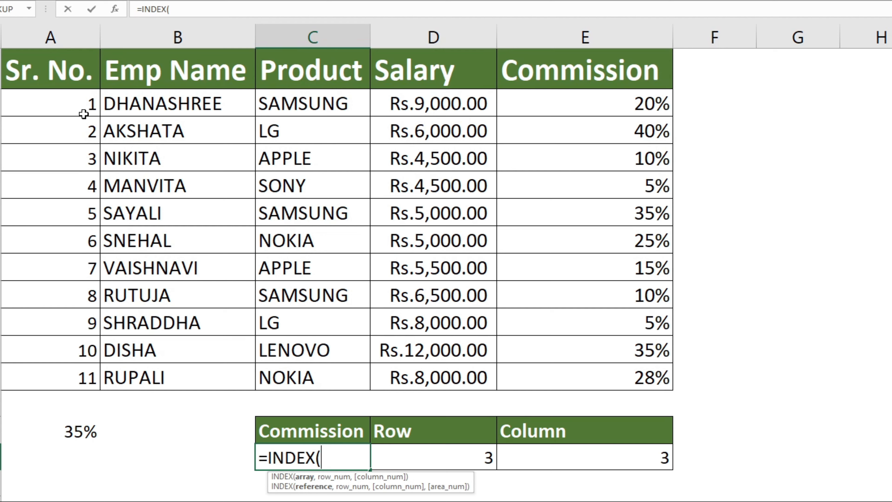
left_click_drag(84, 112, 568, 376)
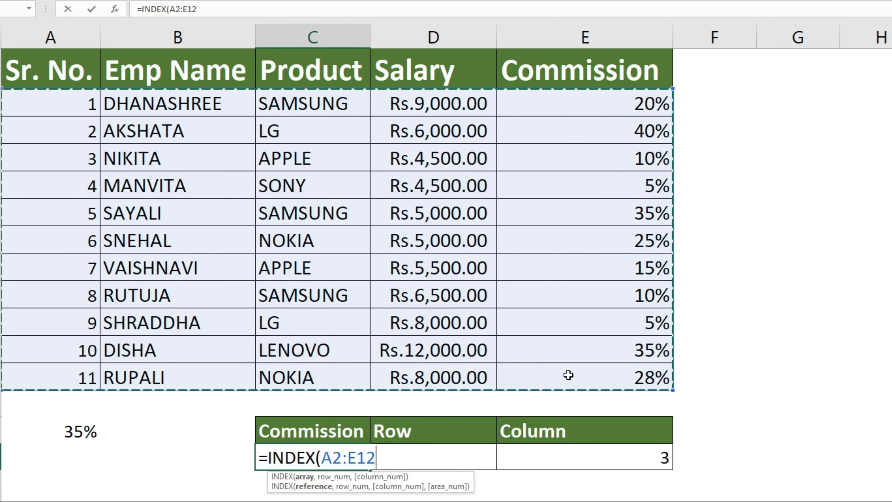
type(",")
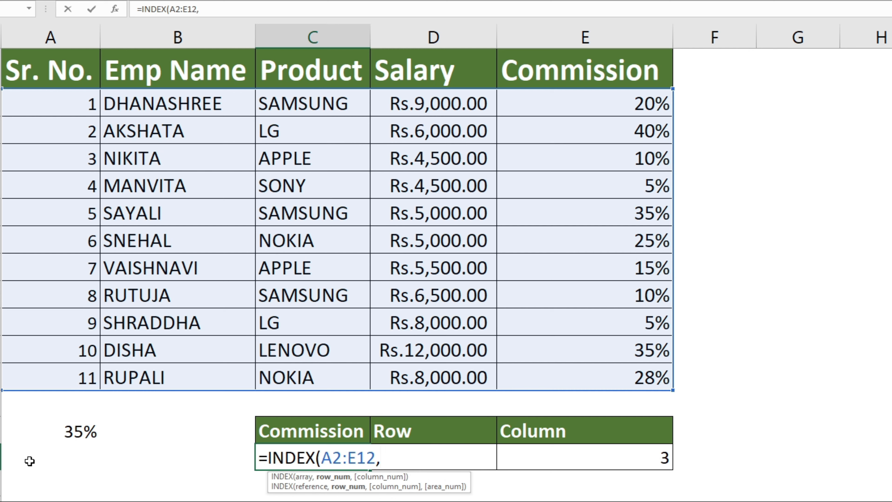
type("D15")
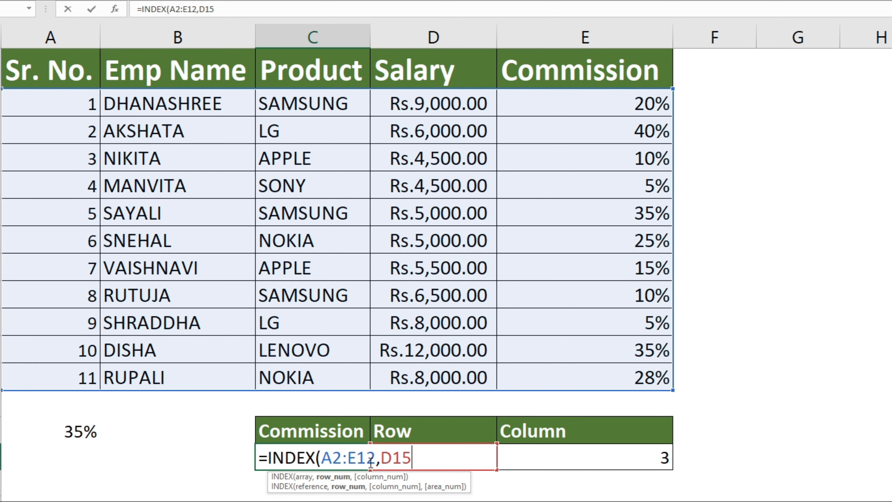
type(",")
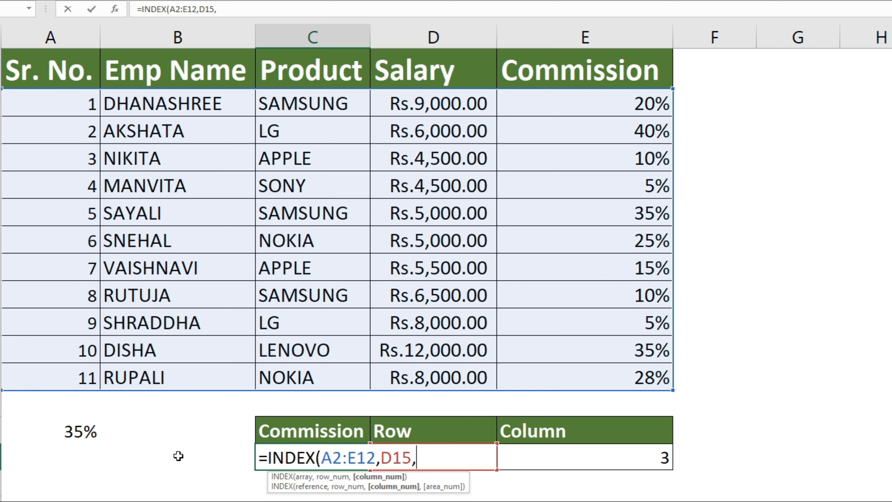
left_click(611, 460)
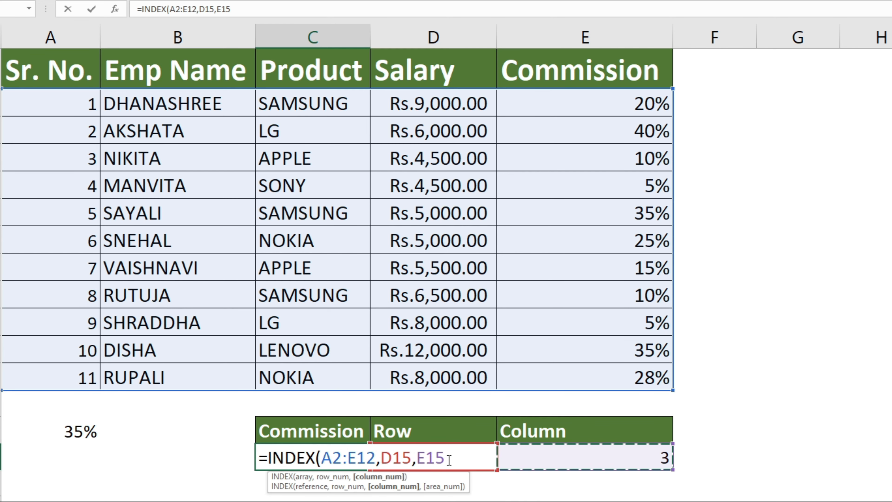
type(")")
key("Return")
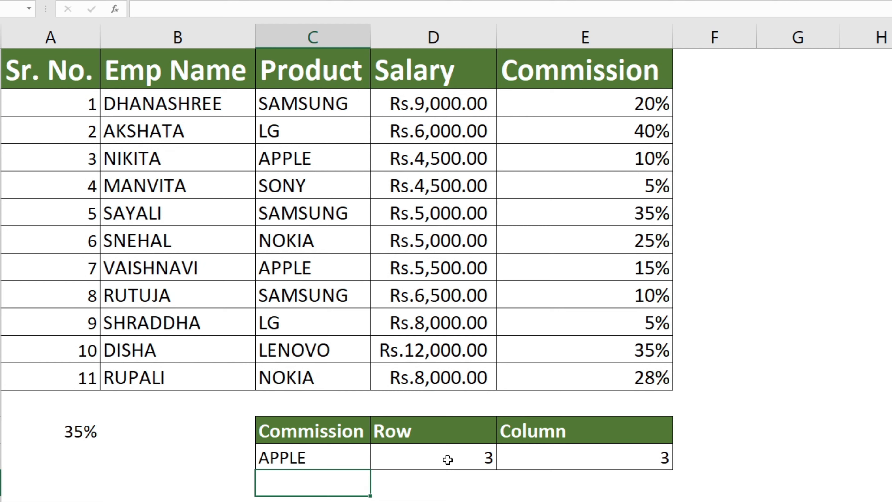
Check the INDEX formula in C15 against the table cell at the row and column numbers given in D15 and E15.
left_click(298, 460)
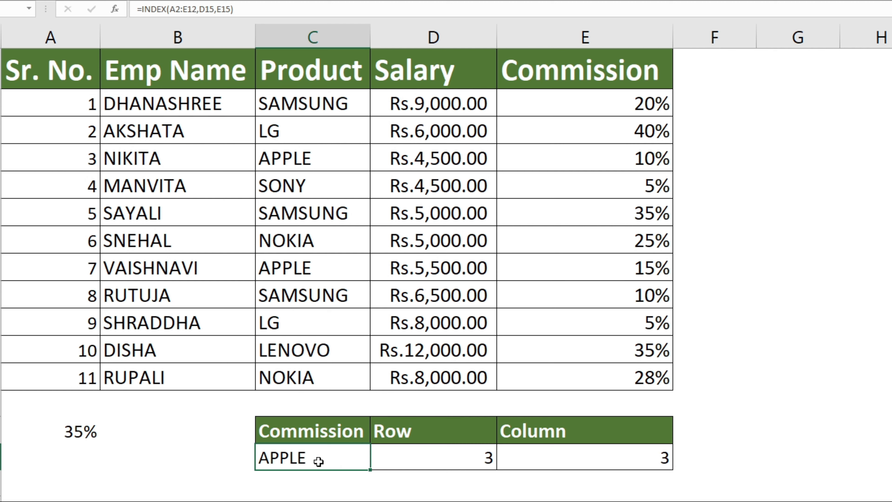
left_click(311, 271)
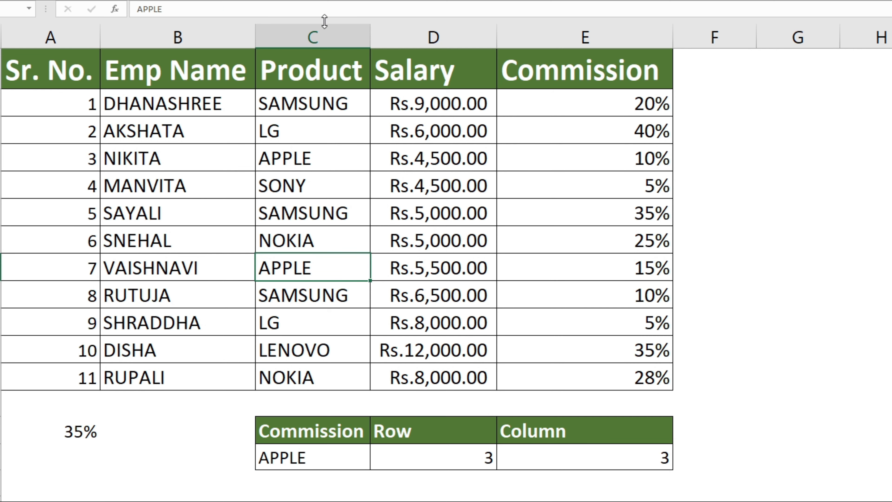
left_click(292, 152)
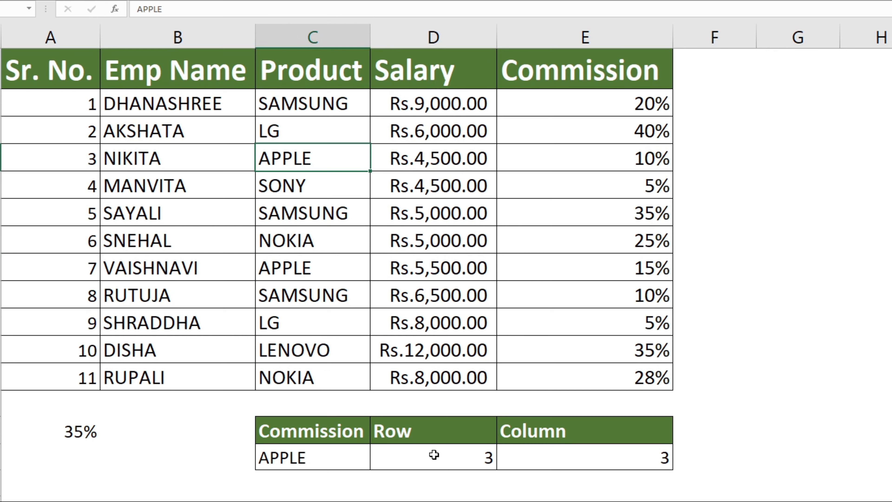
left_click(53, 157)
left_click_drag(117, 156, 358, 155)
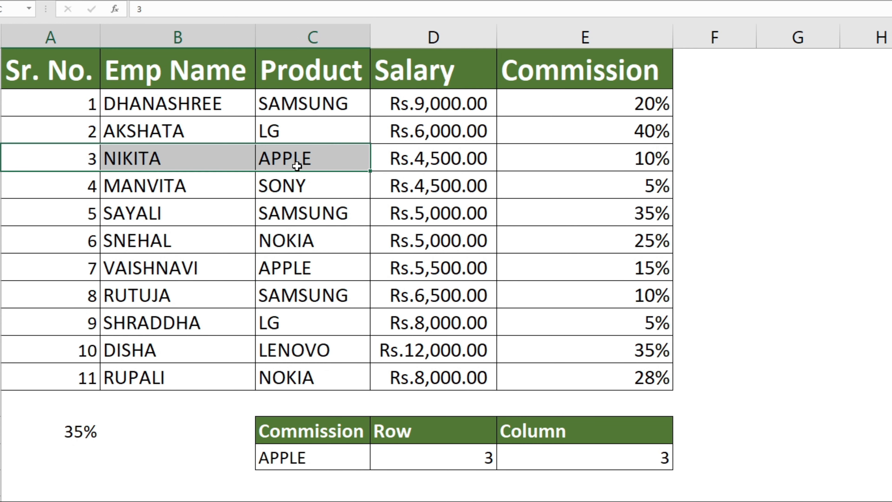
left_click(439, 459)
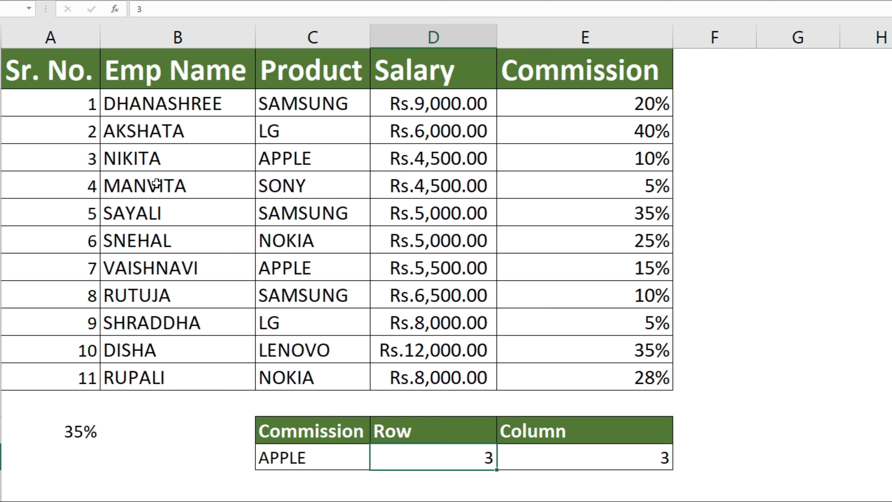
left_click(559, 457)
left_click(289, 166)
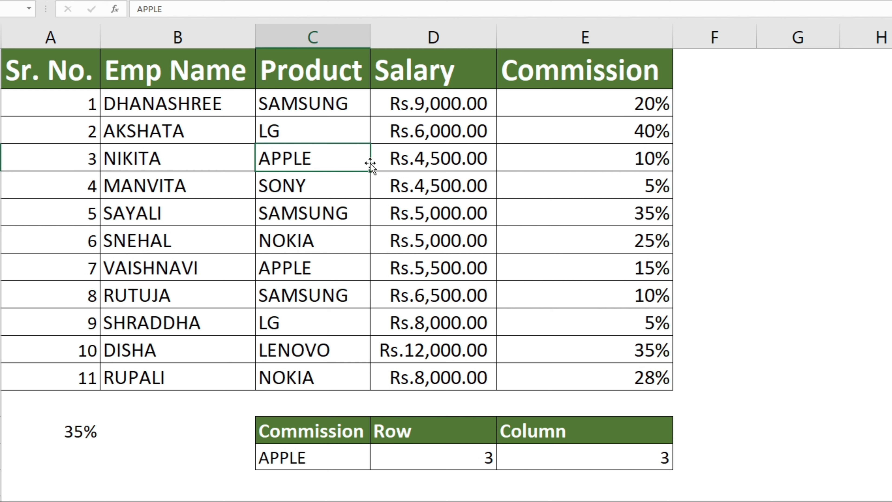
Set the column number in E15 to 5 so the INDEX formula in C15 looks up the commission.
left_click(631, 461)
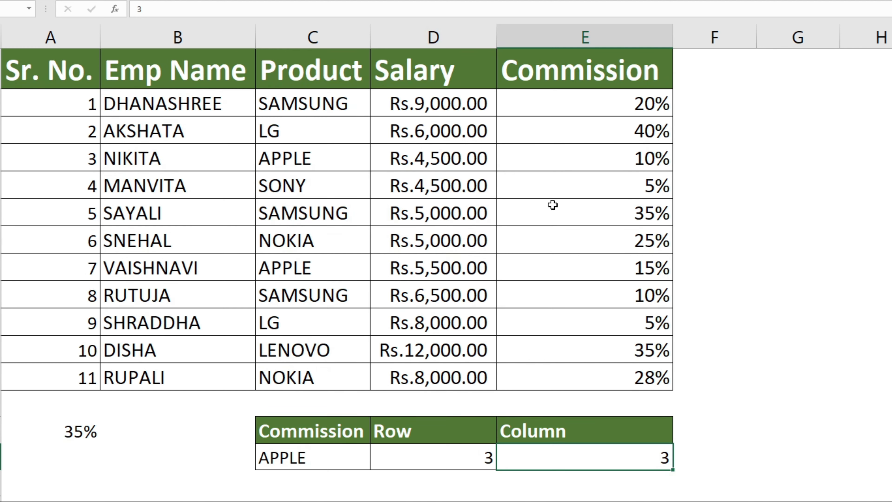
type("5")
key("Return")
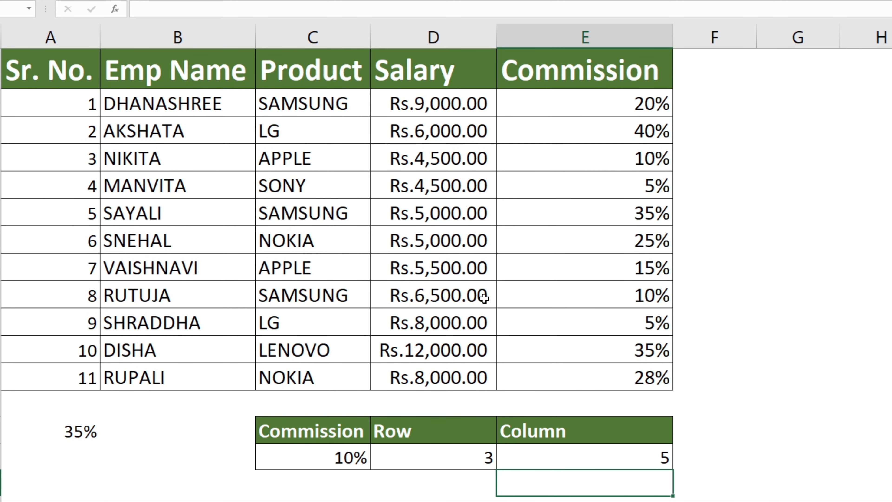
Compare the INDEX result in C15 with the commission of the employee with Sr. No. 3.
left_click(339, 456)
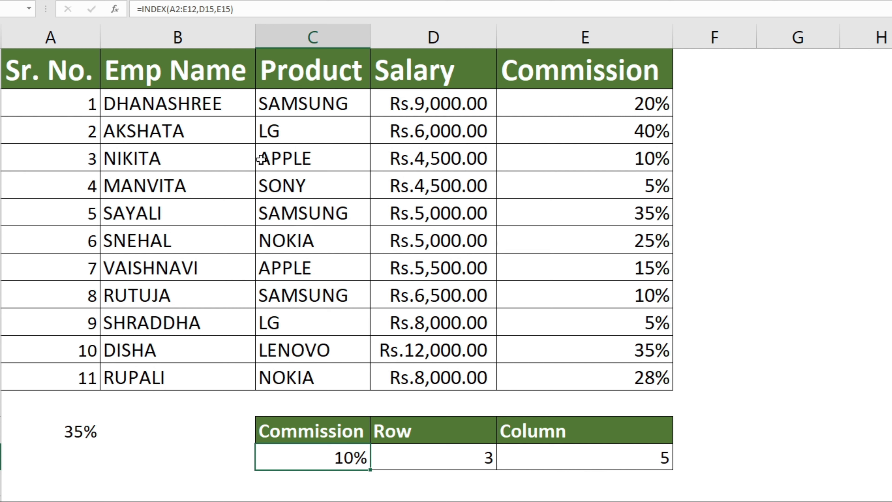
left_click(618, 160)
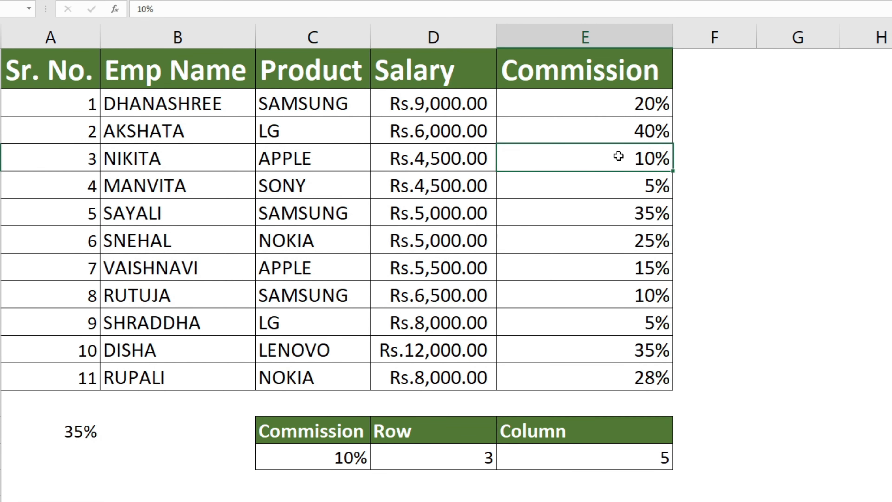
left_click_drag(70, 158, 527, 159)
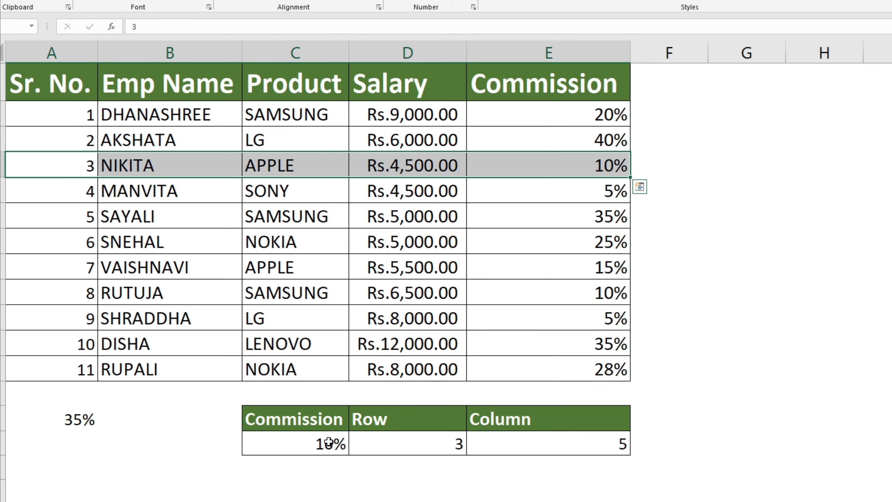
left_click(328, 442)
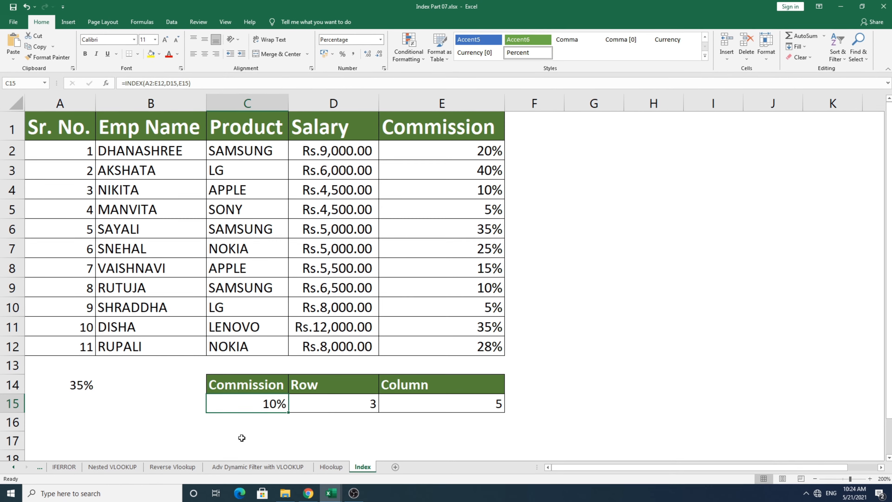
Replace the formula in C15 with a new INDEX formula whose reference combines three areas, (A2:E3,A5:E7,A9:E12).
left_click(164, 404)
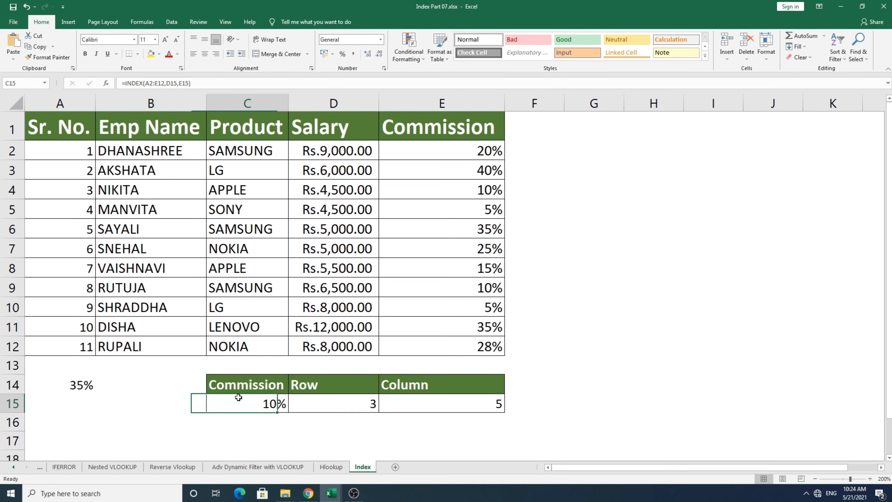
left_click(238, 403)
key("Delete")
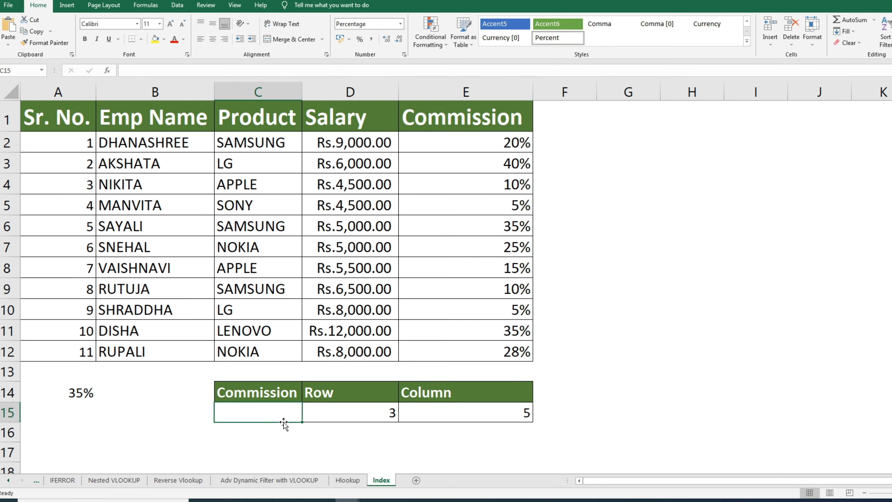
type("=")
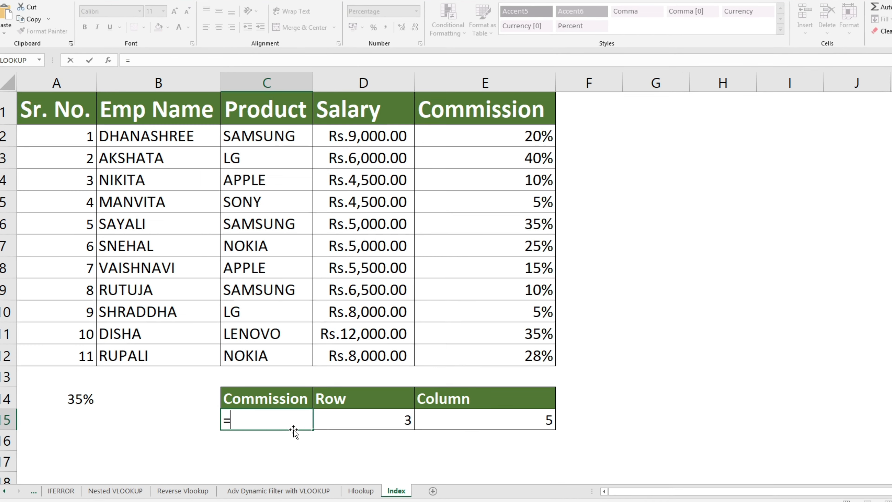
type("inde")
type("x((")
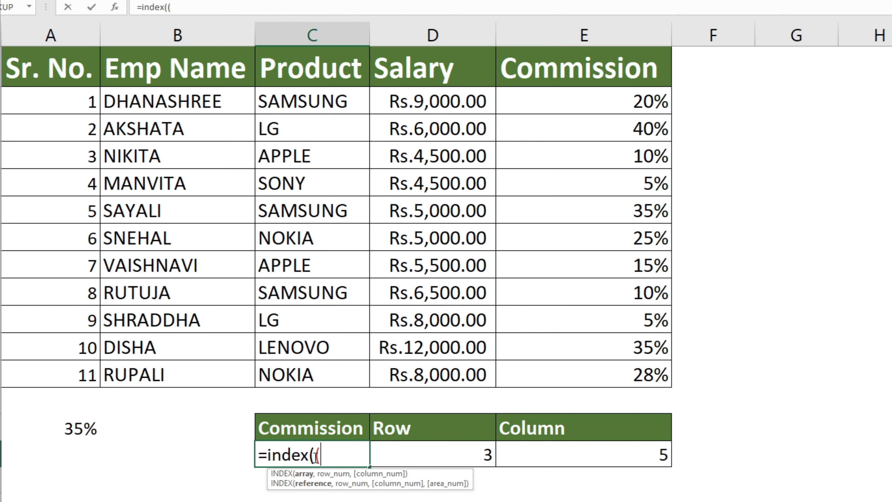
left_click_drag(52, 100, 579, 124)
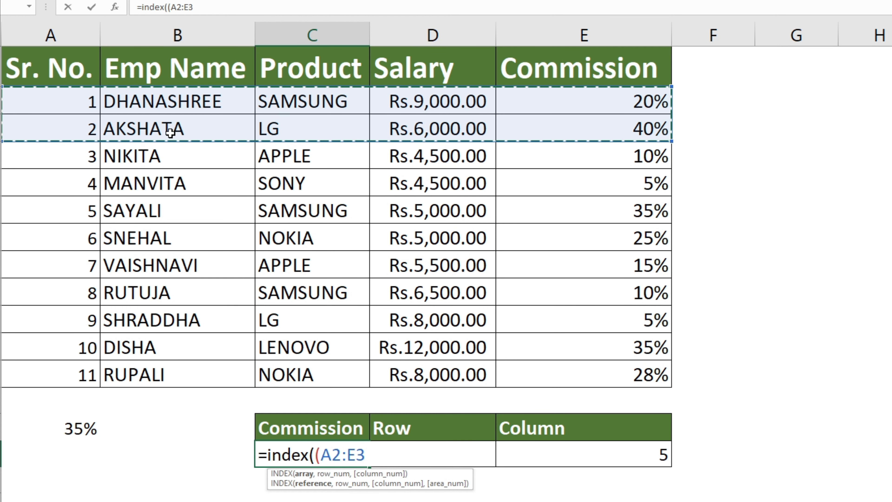
type(",")
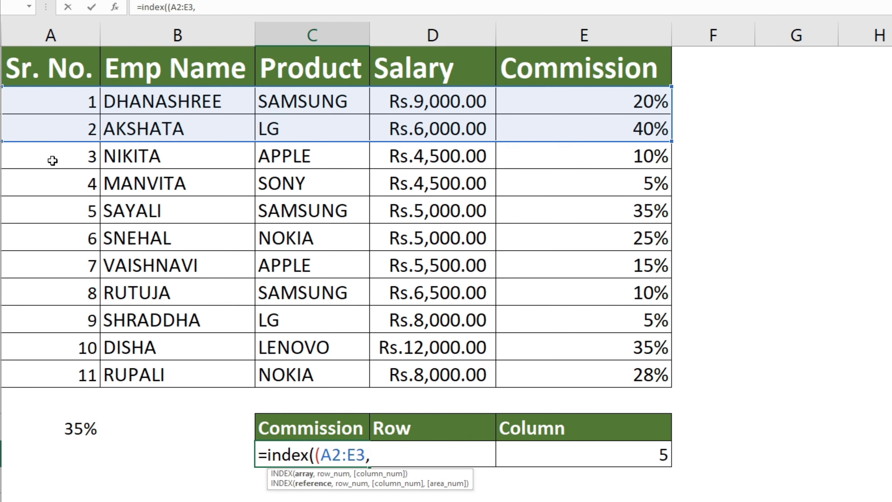
left_click_drag(76, 181, 534, 242)
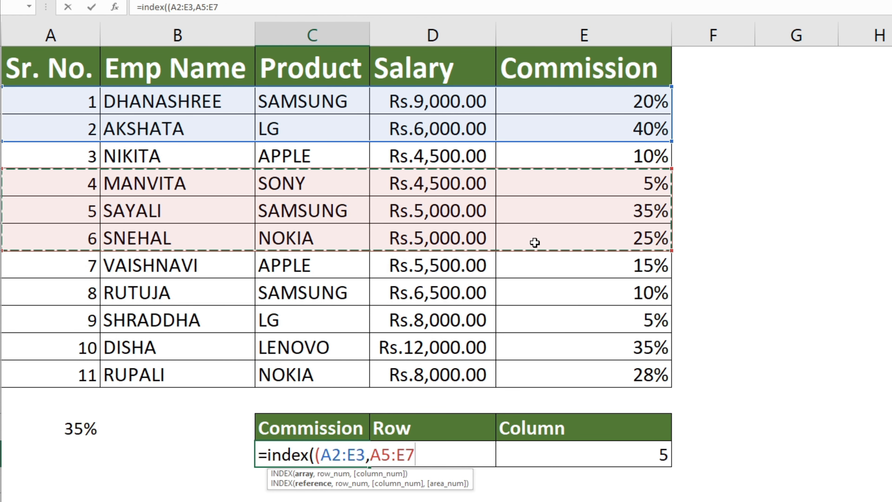
type(",")
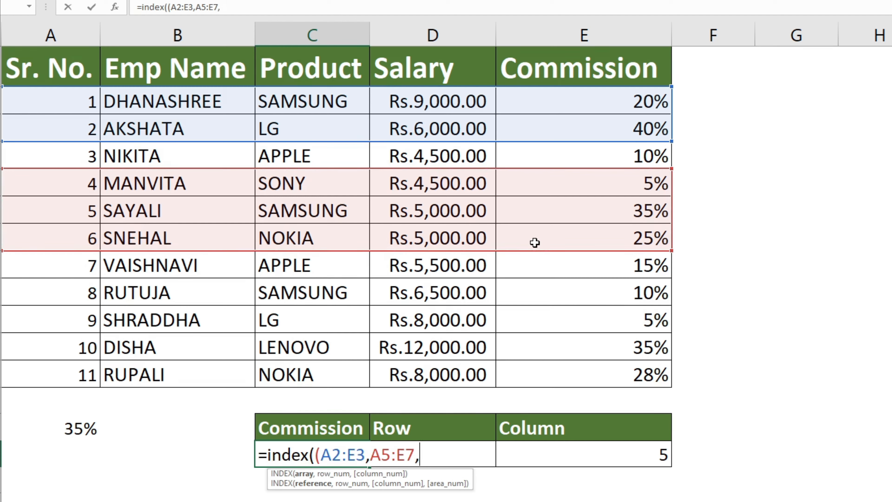
left_click(64, 291)
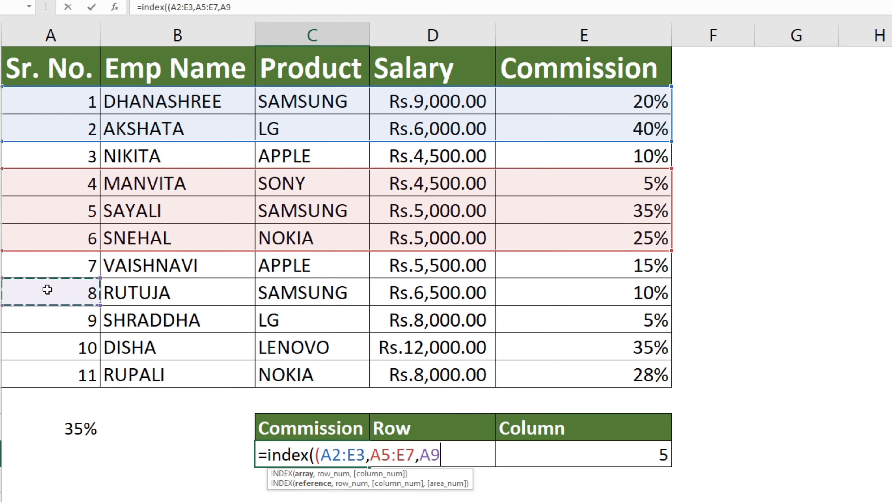
mouse_move(44, 291)
left_mouse_down()
mouse_move(66, 325)
mouse_move(111, 357)
mouse_move(211, 374)
mouse_move(643, 373)
mouse_move(535, 376)
left_mouse_up()
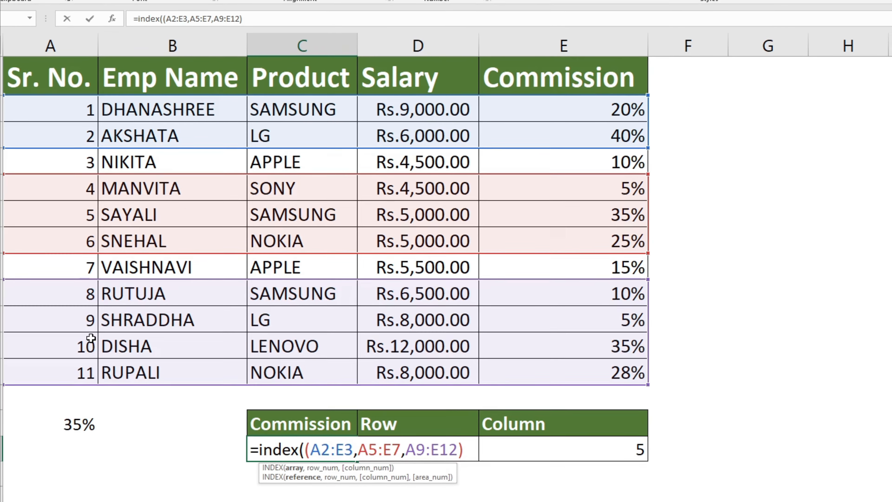
type(",")
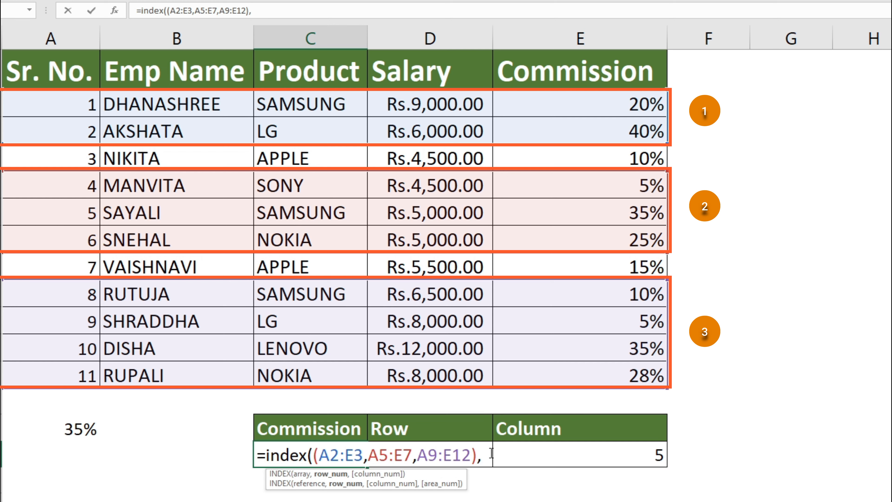
Complete the INDEX formula in C15 with row number 3, column number 5 and area number 3.
type("3,5")
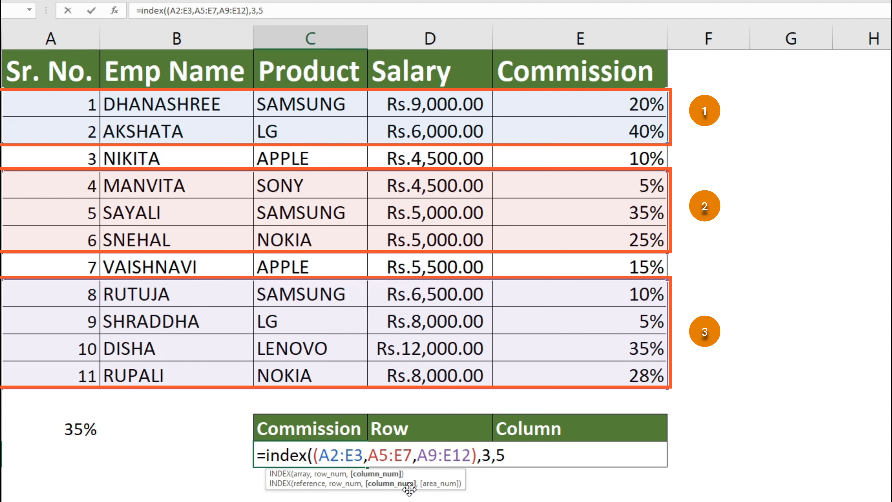
type(",")
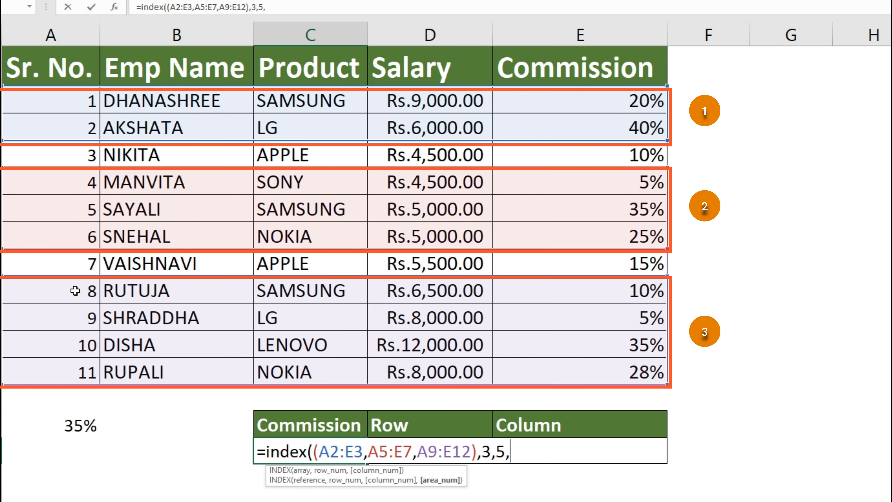
type("3")
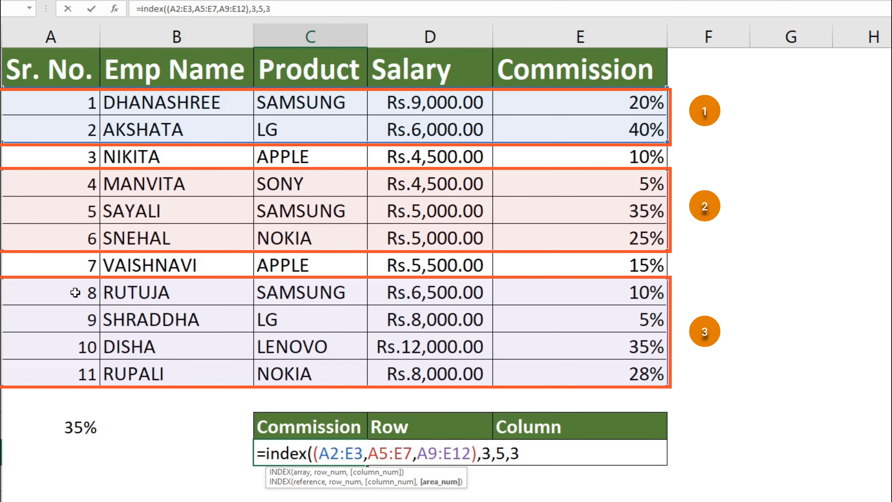
type(")")
double_click(514, 454)
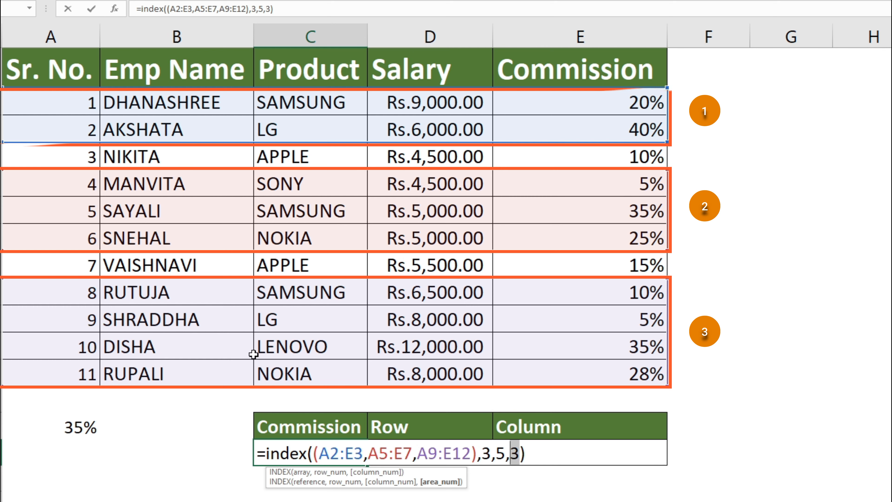
key("Right")
key("Right")
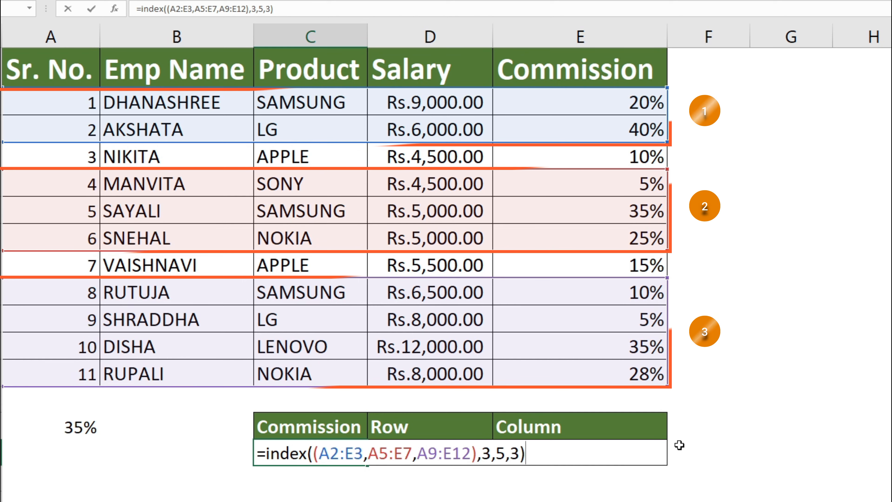
key("Return")
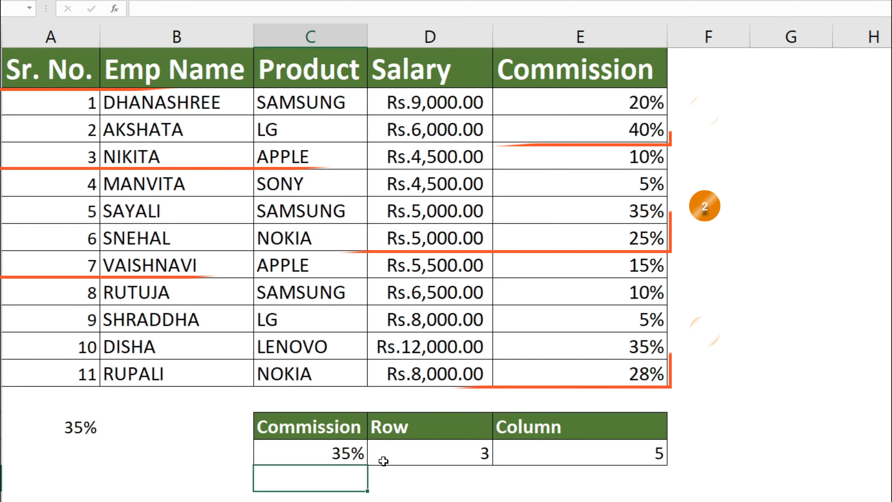
Check the INDEX result in C15 against the third row of the third area, A9:E12.
left_click(332, 454)
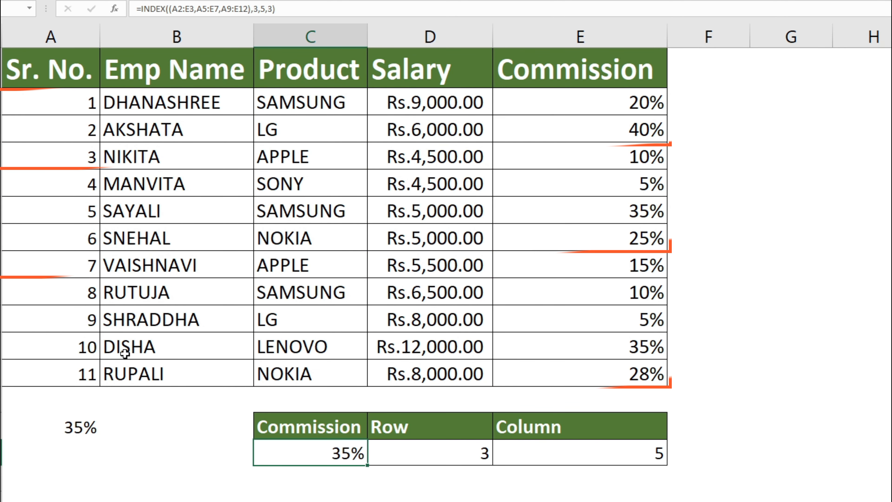
left_click_drag(150, 344, 625, 354)
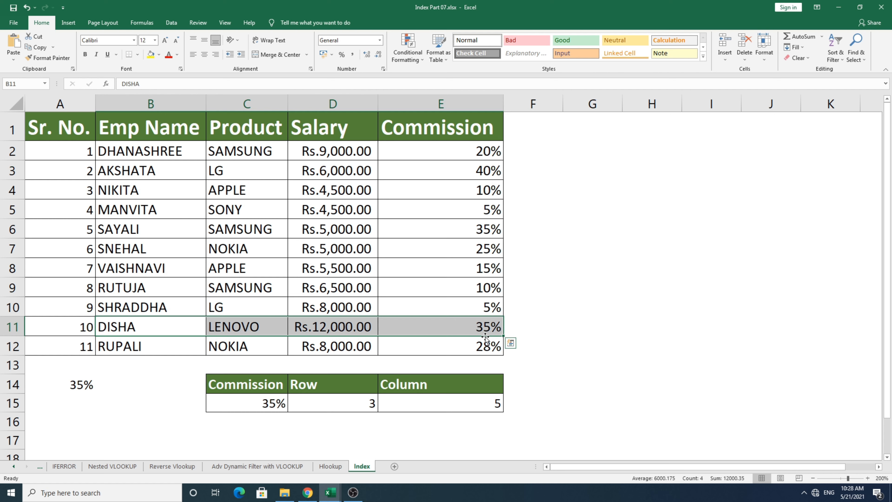
left_click(243, 223)
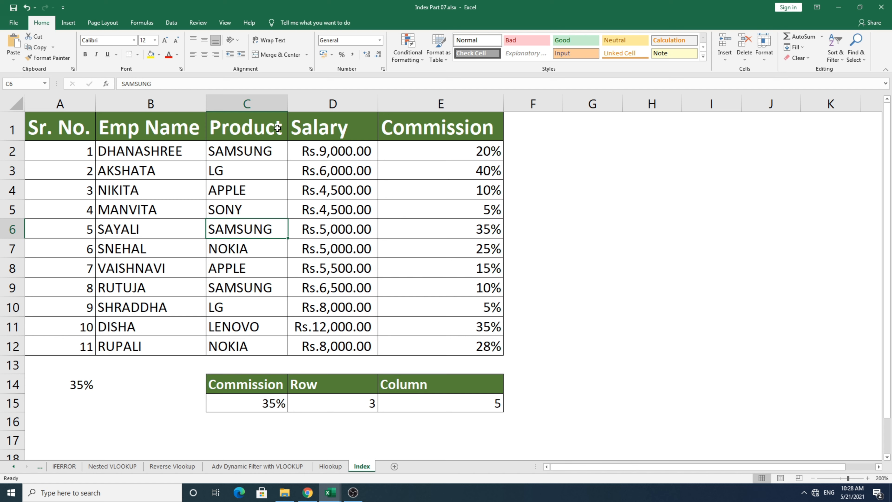
Convert the employee data in A1:E12 into a table with headers.
left_click(60, 124)
left_click(172, 193)
left_click(276, 227)
left_click(232, 210)
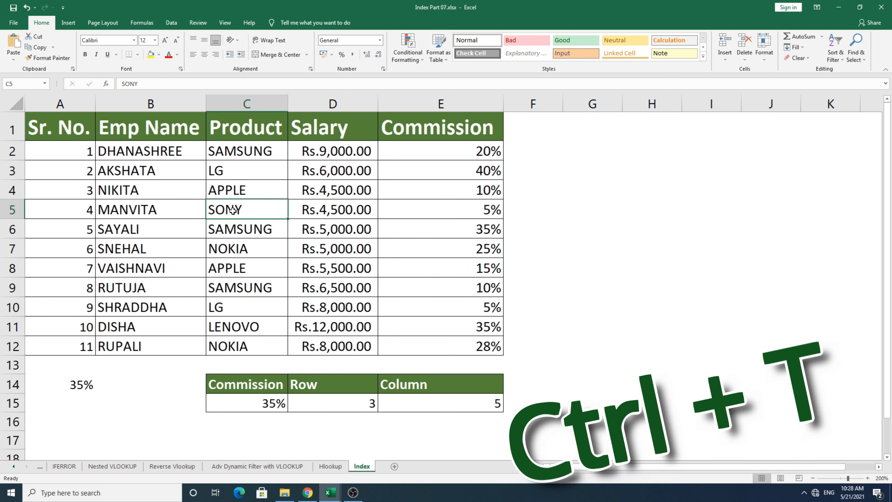
key("ctrl+t")
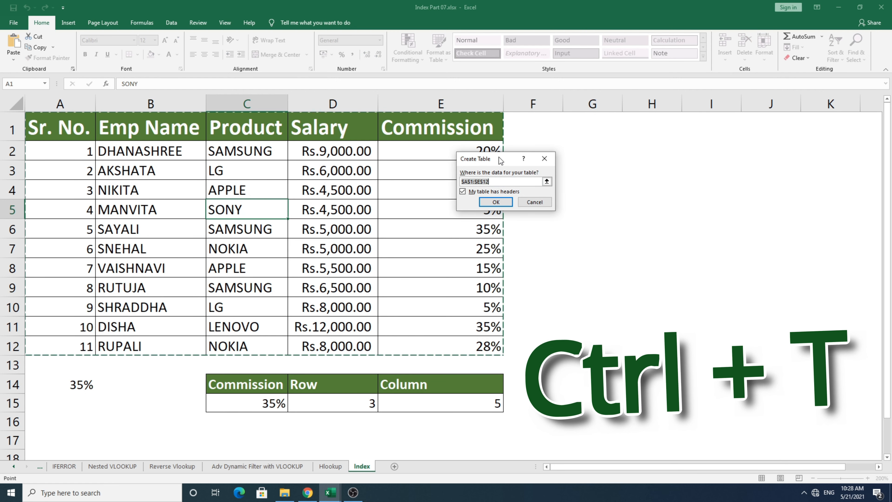
left_click_drag(502, 161, 574, 179)
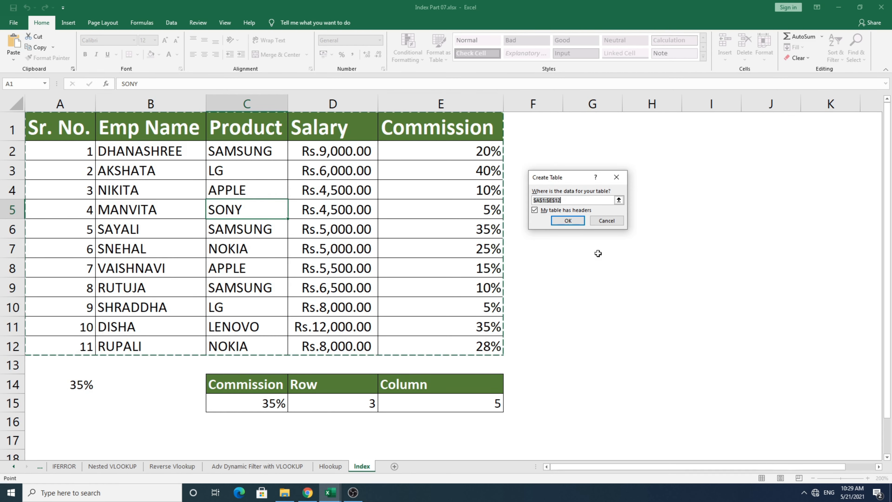
left_click(568, 220)
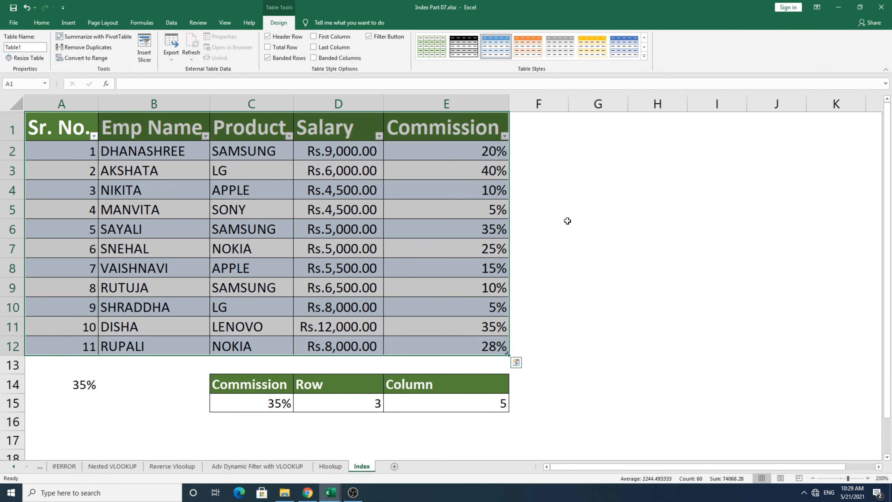
left_click(311, 235)
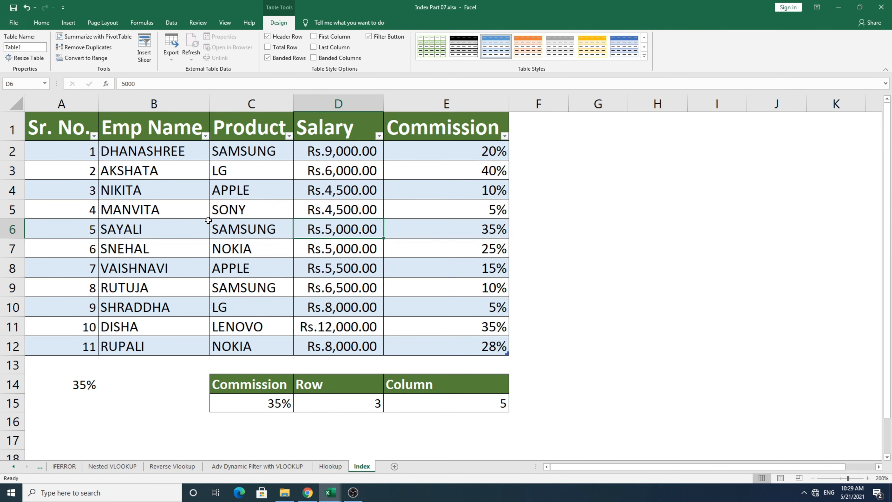
left_click(257, 213)
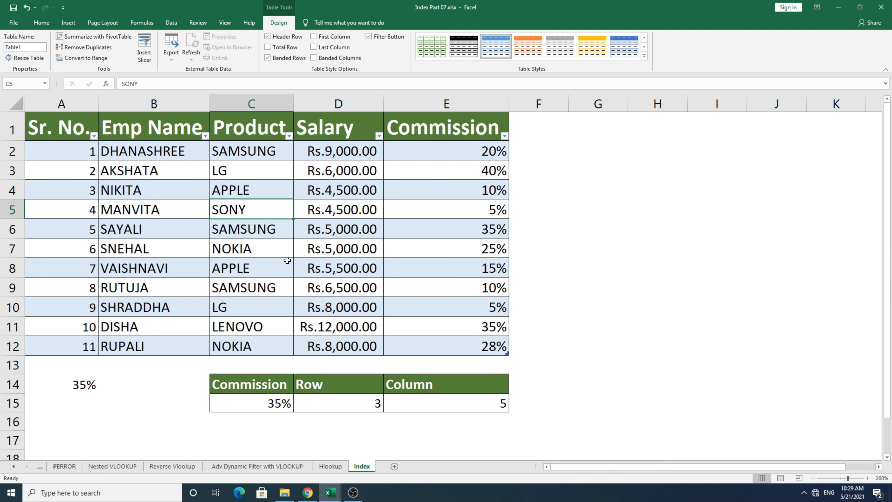
left_click(205, 136)
left_click(205, 136)
left_click(250, 249)
Rename the employee table as Epm_Table.
left_click(316, 223)
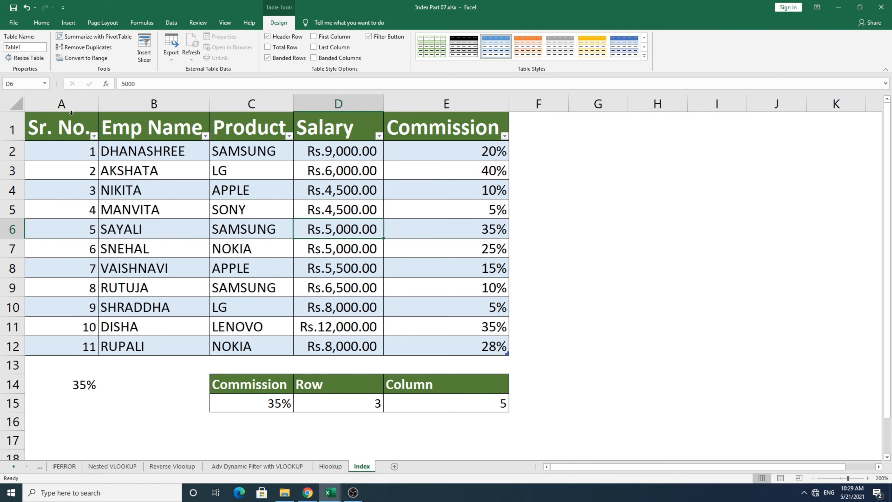
left_click(2, 47)
type("Epm_")
type("Table")
left_click_drag(19, 46, 15, 47)
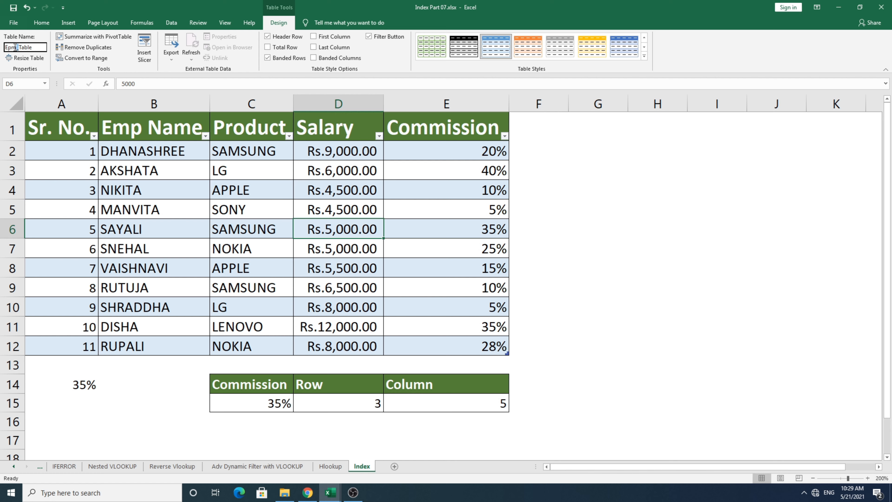
left_click(32, 48)
key("Return")
left_click(240, 194)
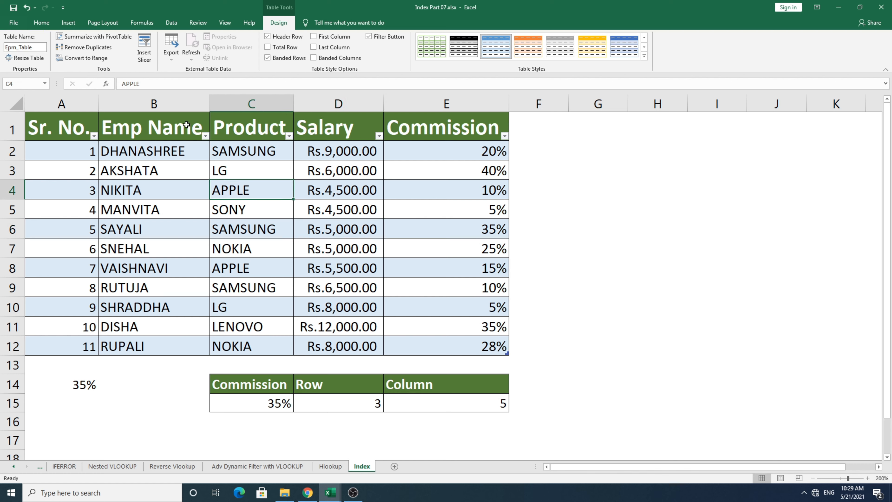
Try to replace the A2:E12 array in A14's INDEX formula with Emp_Table, and clear the cell.
left_click(269, 403)
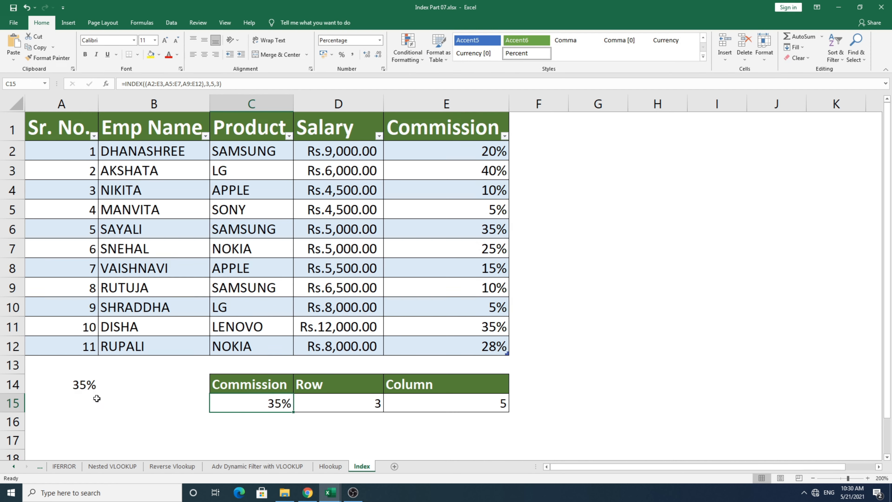
left_click(77, 384)
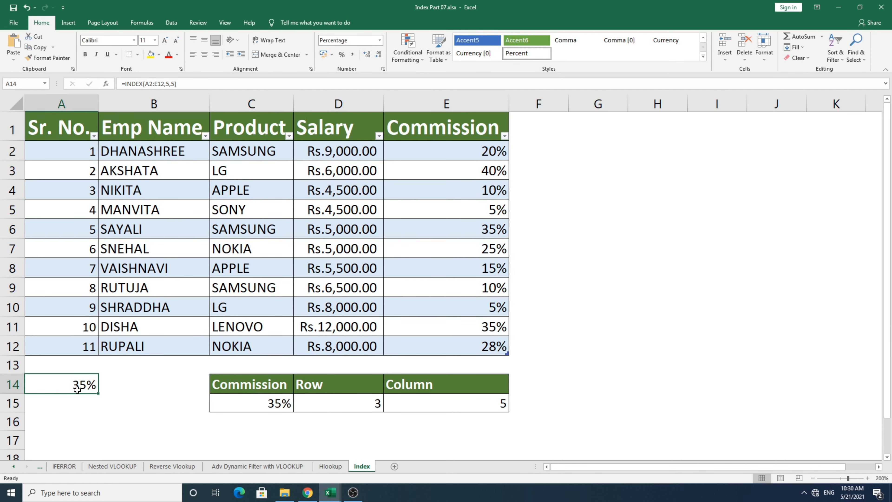
key("F2")
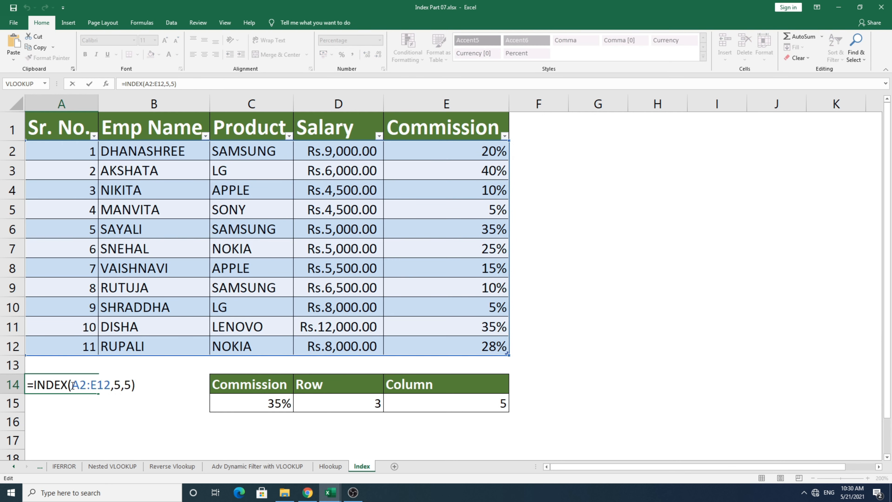
left_click_drag(72, 385, 109, 384)
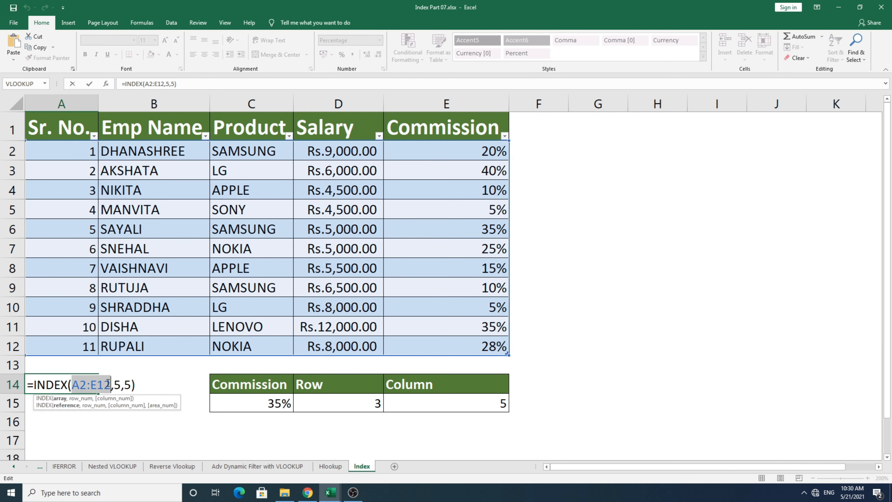
key("BackSpace")
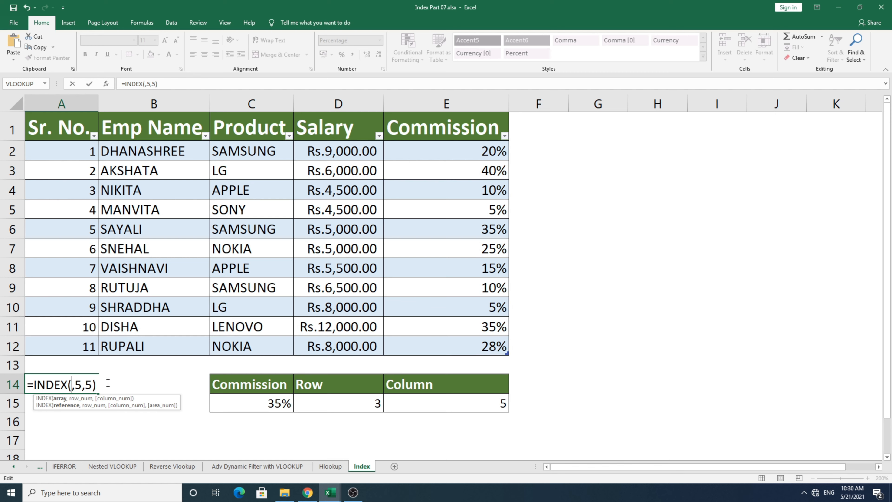
type("em")
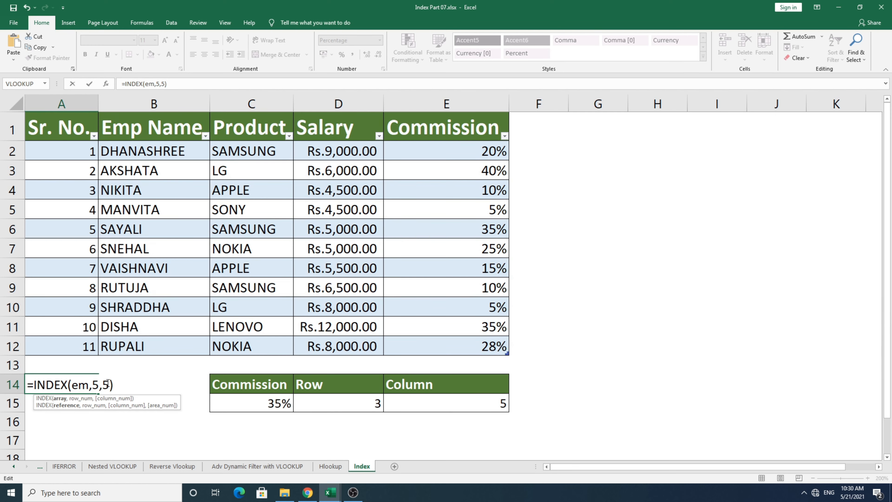
type("p_T")
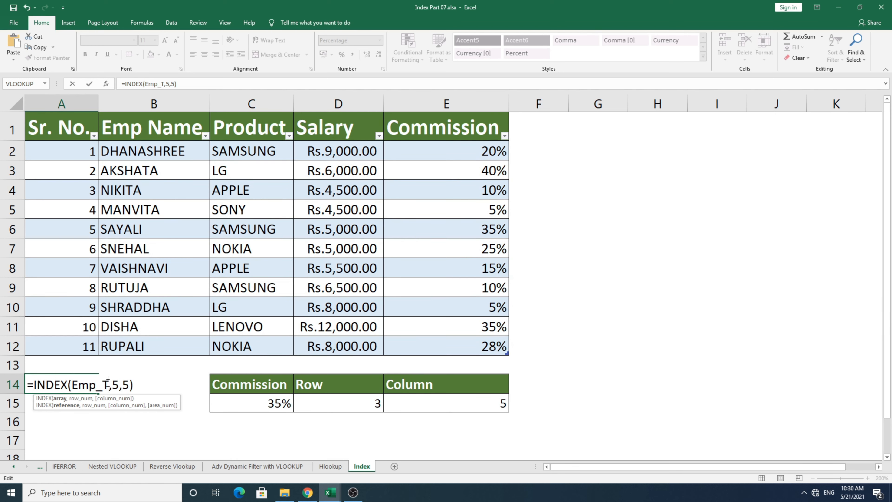
type("able")
key("Return")
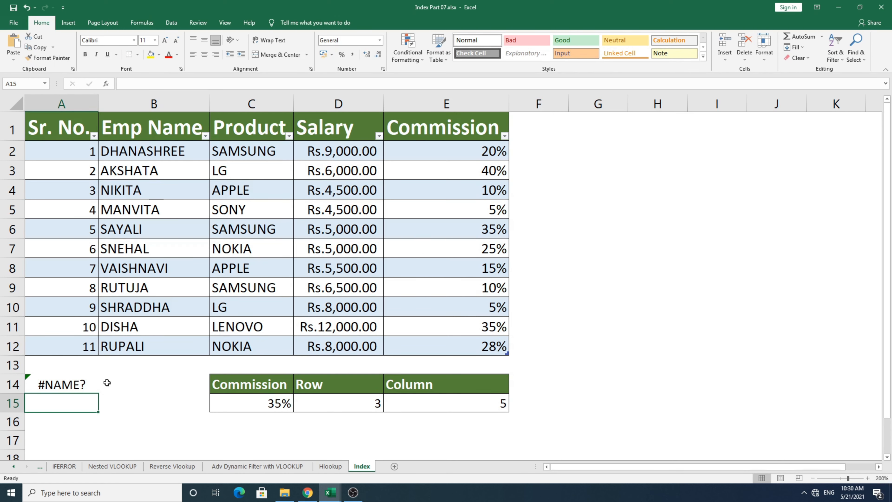
left_click(66, 386)
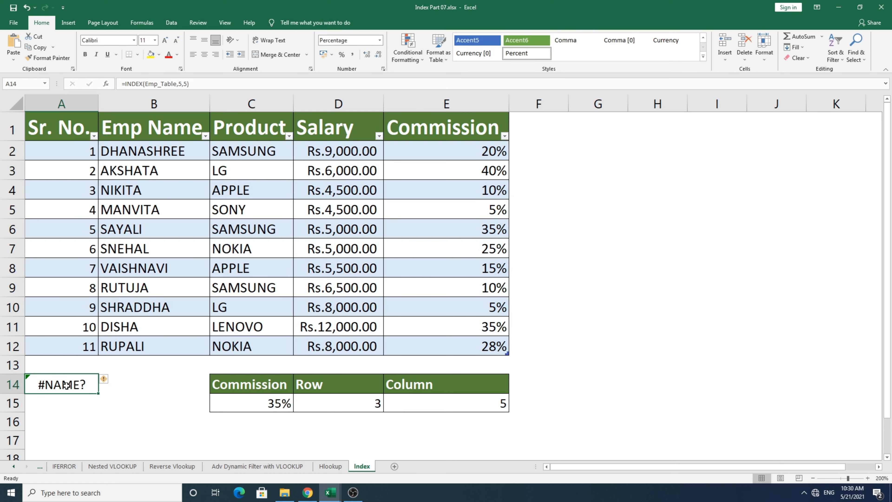
key("Delete")
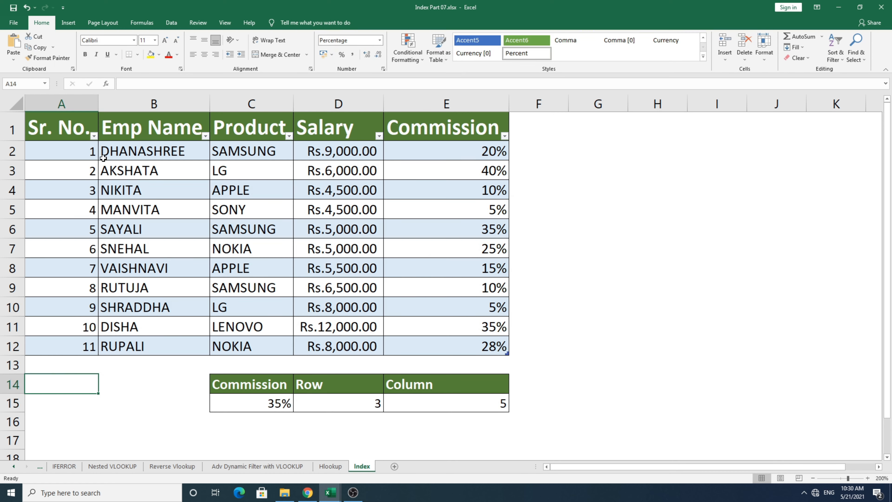
Undo the clearing and editing of A14, the table renaming and the table conversion, back to the plain data range.
left_click(71, 133)
key("ctrl+a")
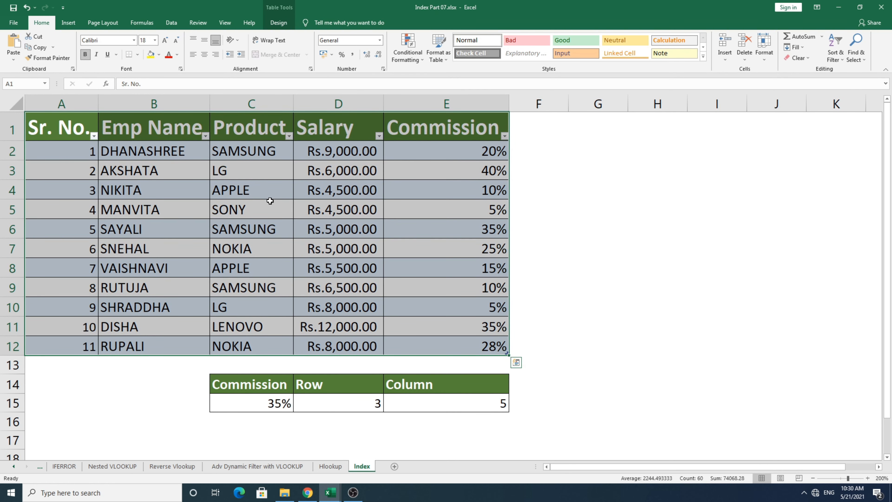
key("ctrl+z")
key("ctrl+z")
key("ctrl+z")
key("ctrl+z")
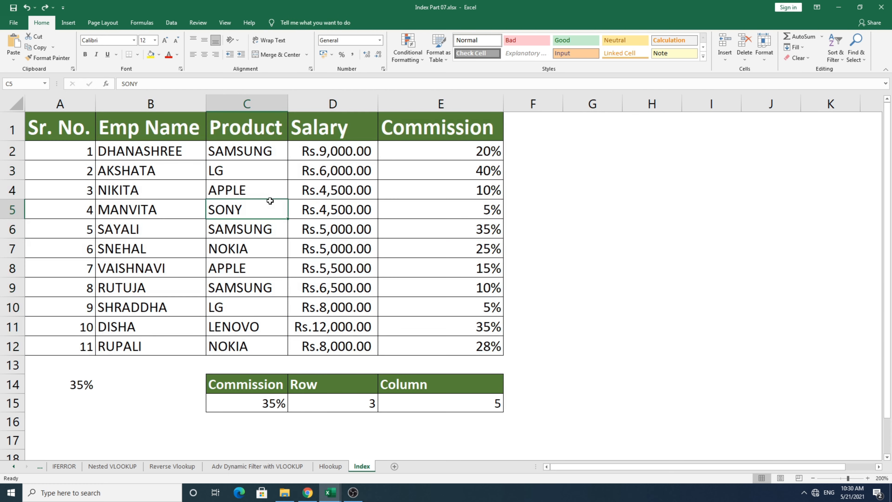
Convert the employee data in A1:E12 into a table with headers.
left_click(216, 227)
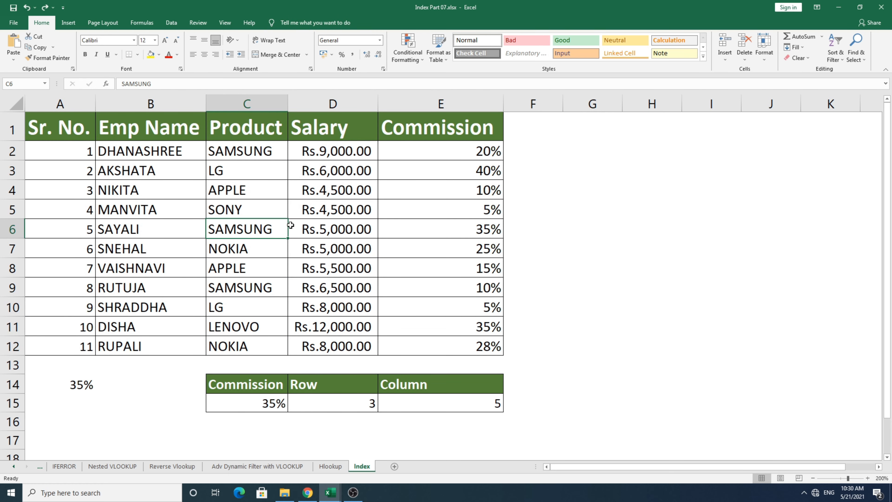
left_click(298, 225)
key("ctrl+t")
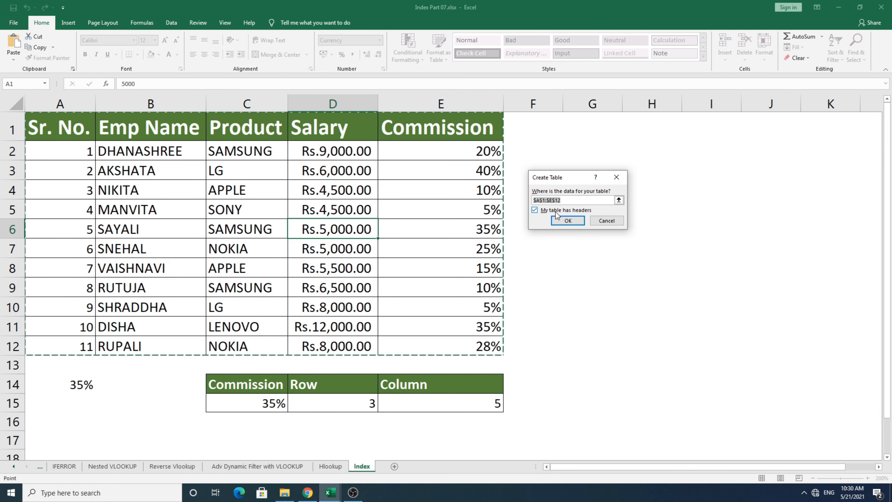
left_click(568, 220)
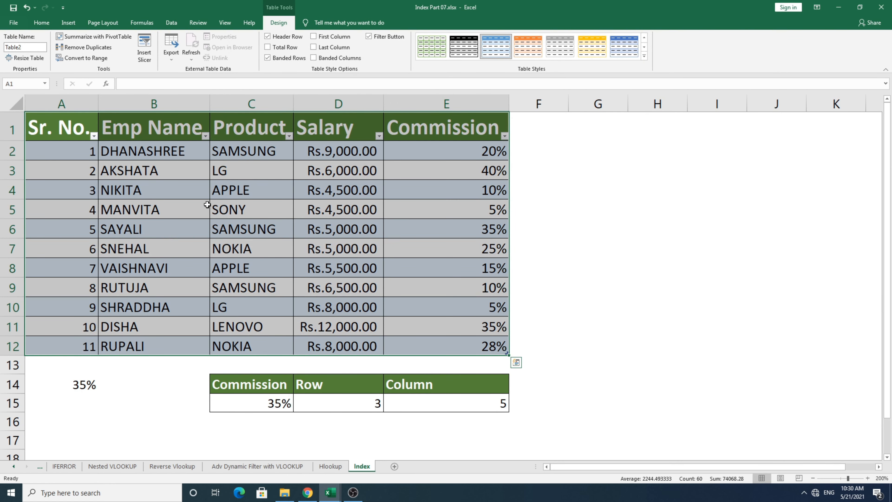
Name the new employee table Emp_Table.
left_click(29, 48)
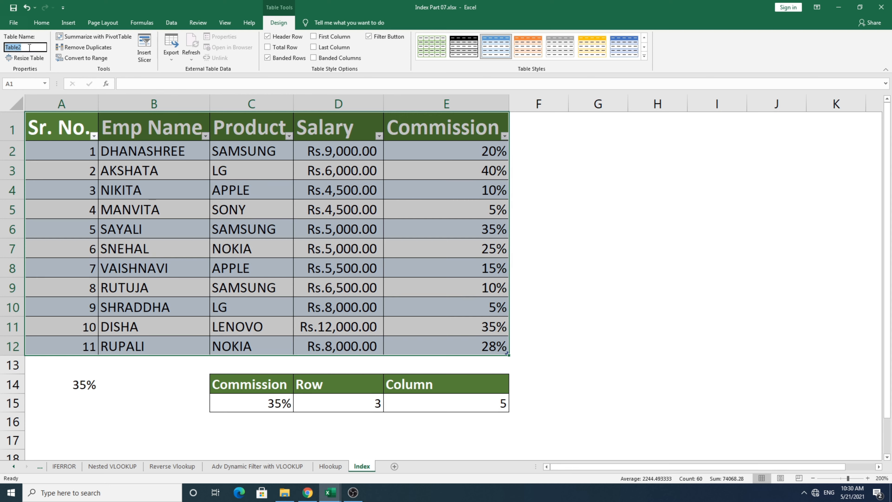
type("Emp_Table")
key("Return")
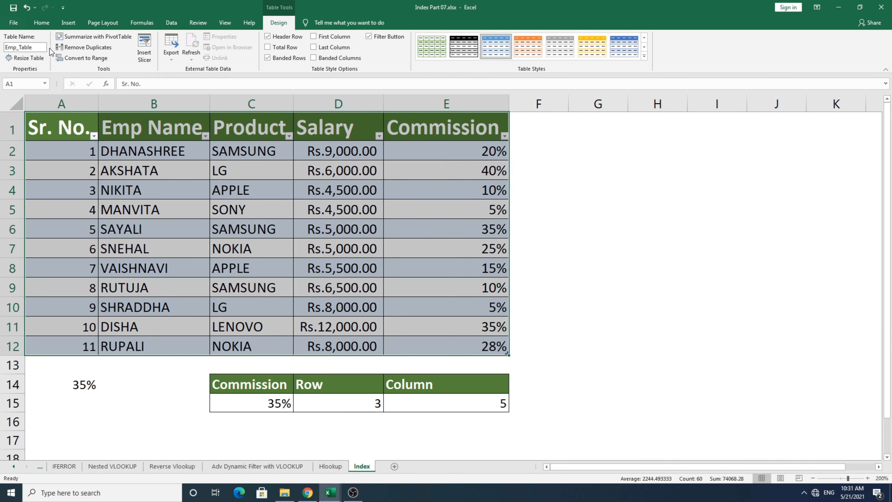
left_click(256, 229)
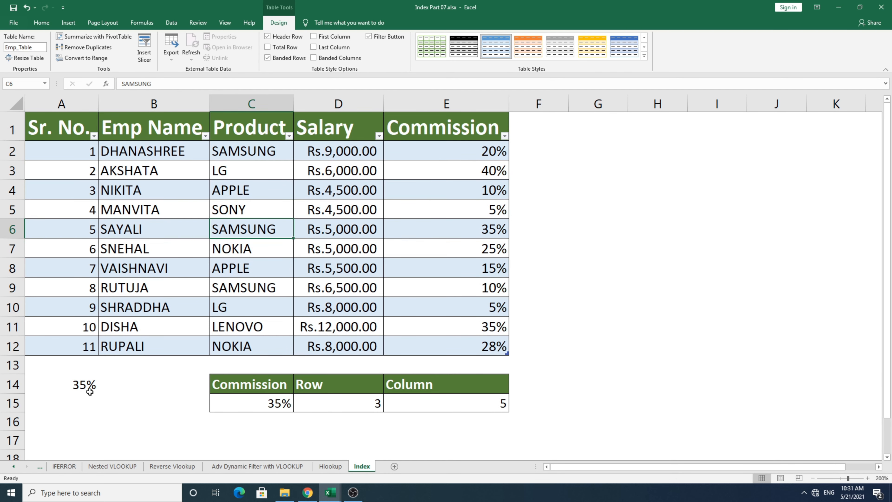
Replace the A2:E12 array in A14's INDEX formula with the table name, giving =INDEX(Emp_Table,5,5).
left_click(82, 385)
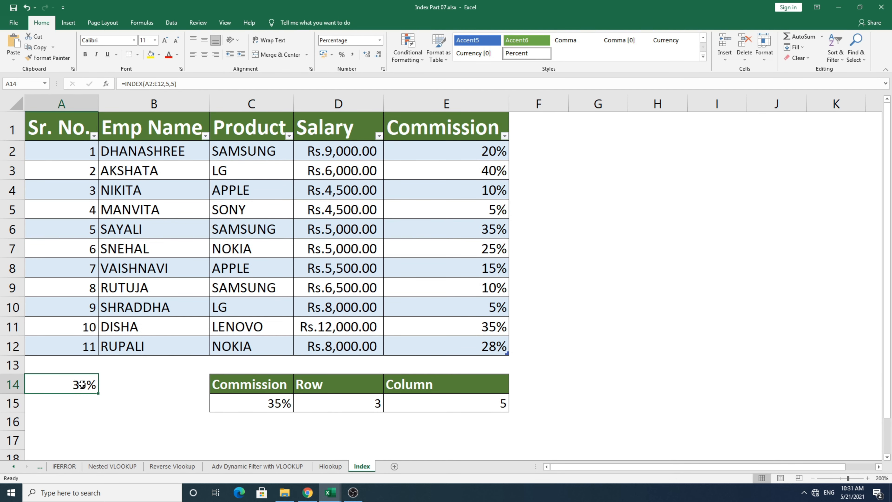
double_click(82, 384)
left_click_drag(72, 385, 109, 386)
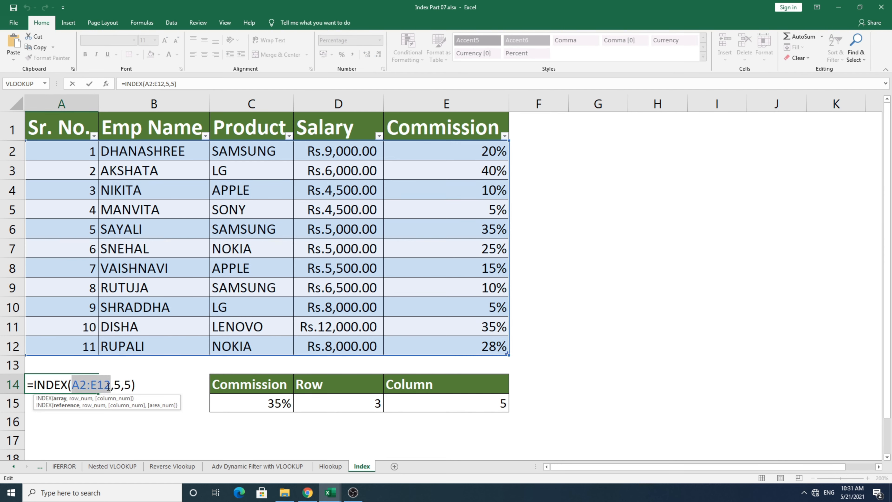
type("em")
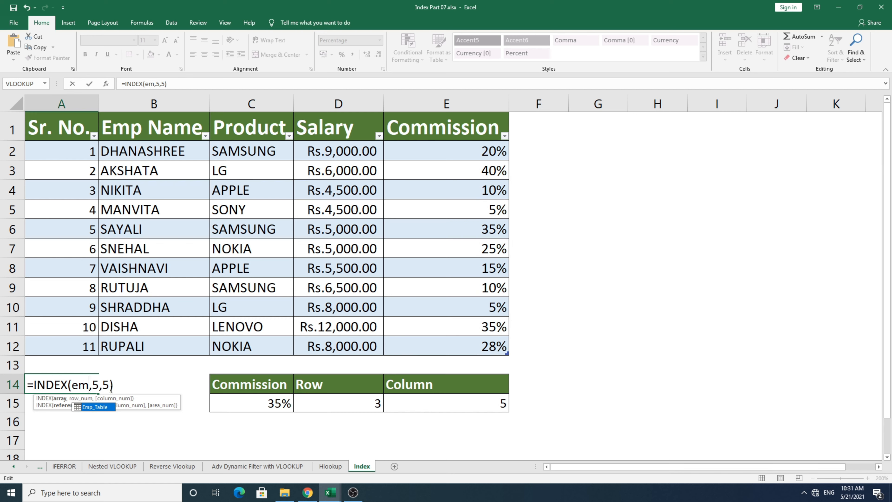
double_click(105, 412)
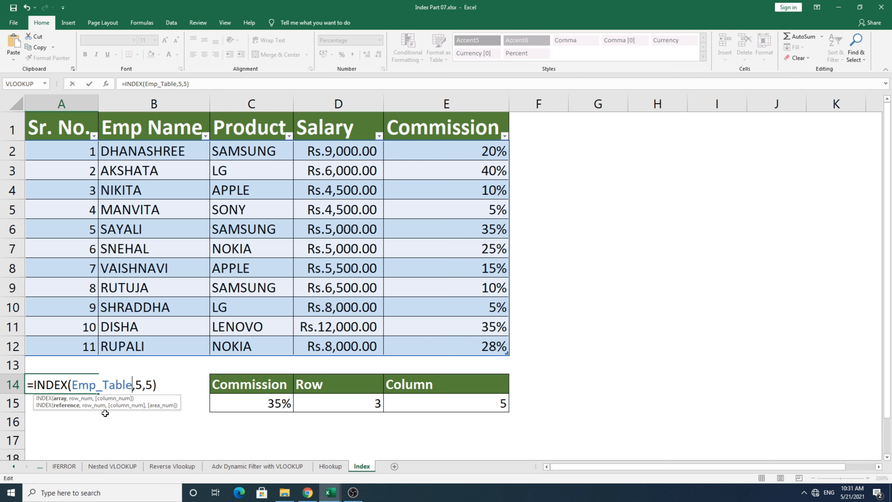
key("Return")
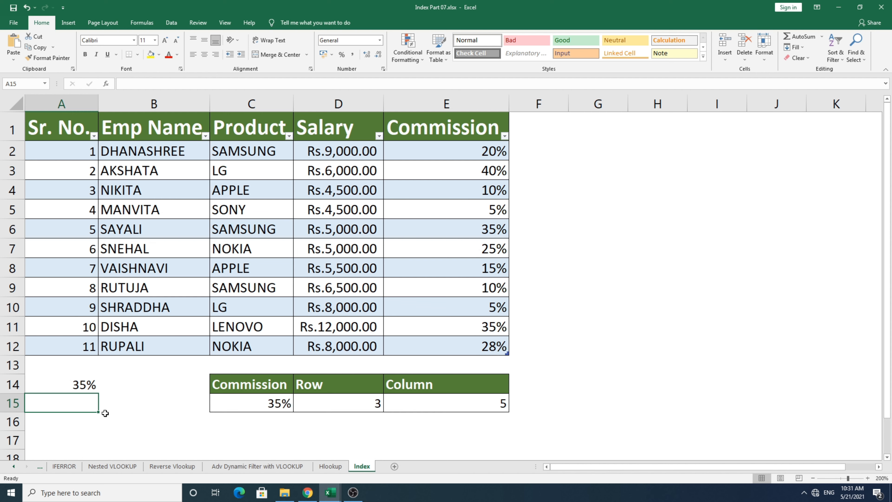
left_click(82, 386)
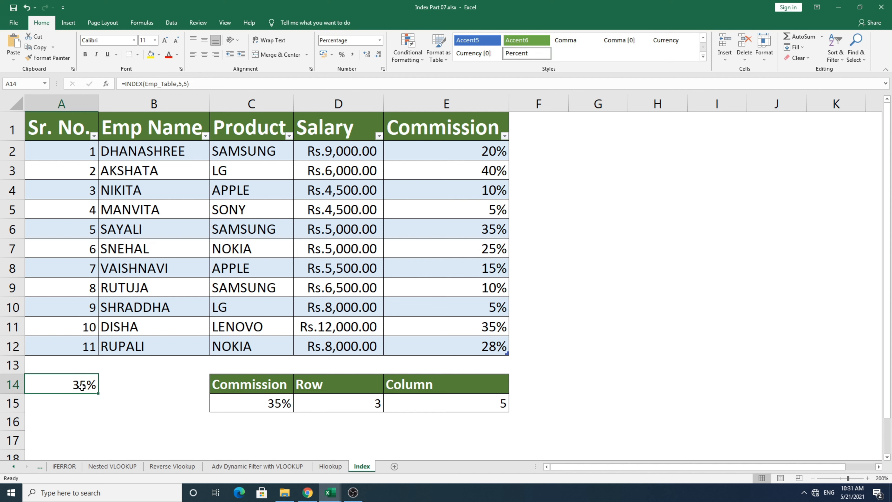